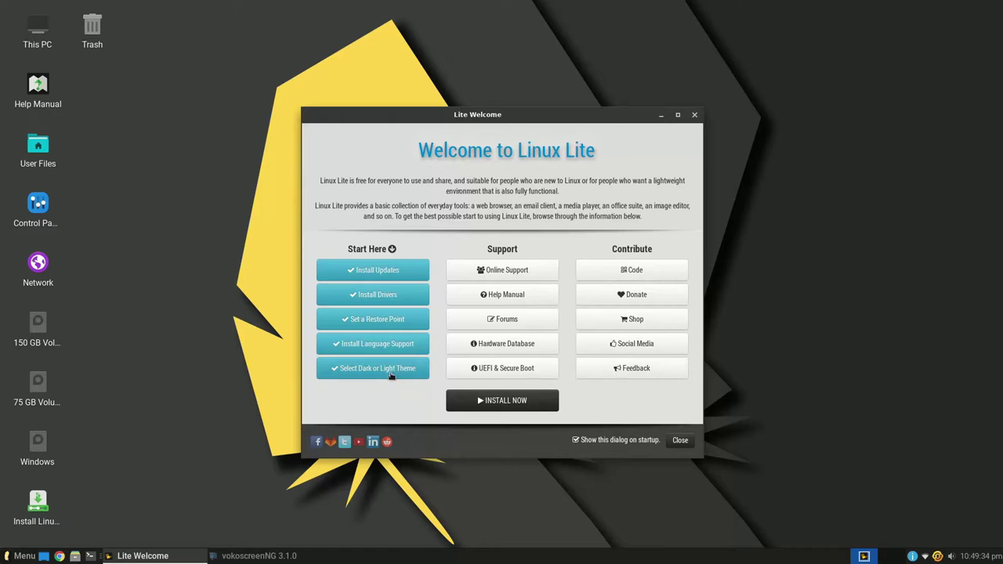
- Apply the Dark Theme from Lite Welcome, open the User Files folder and place the Lite Welcome window beside it
{"action": "left_click", "coordinate": [390, 372]}
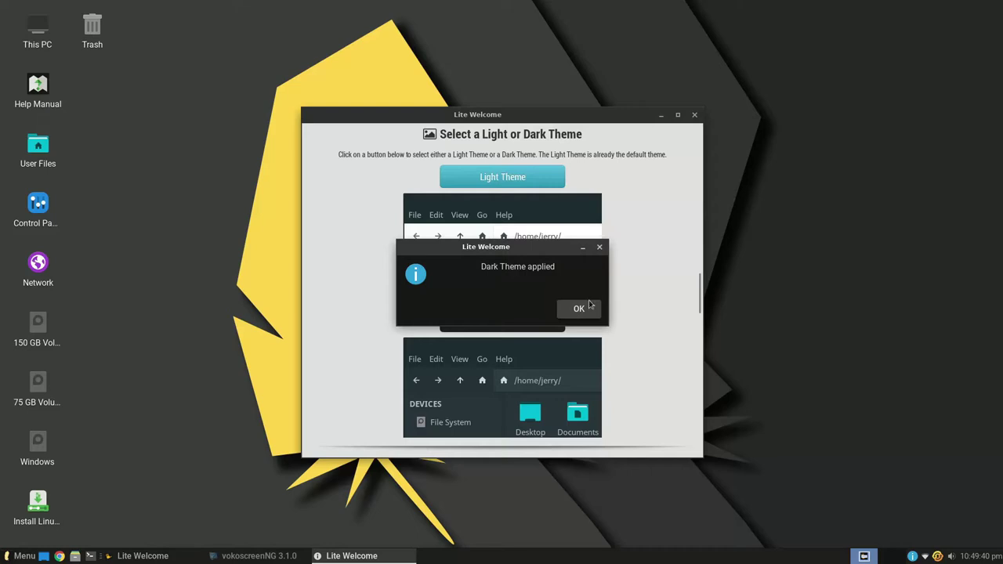
{"action": "left_click", "coordinate": [577, 310]}
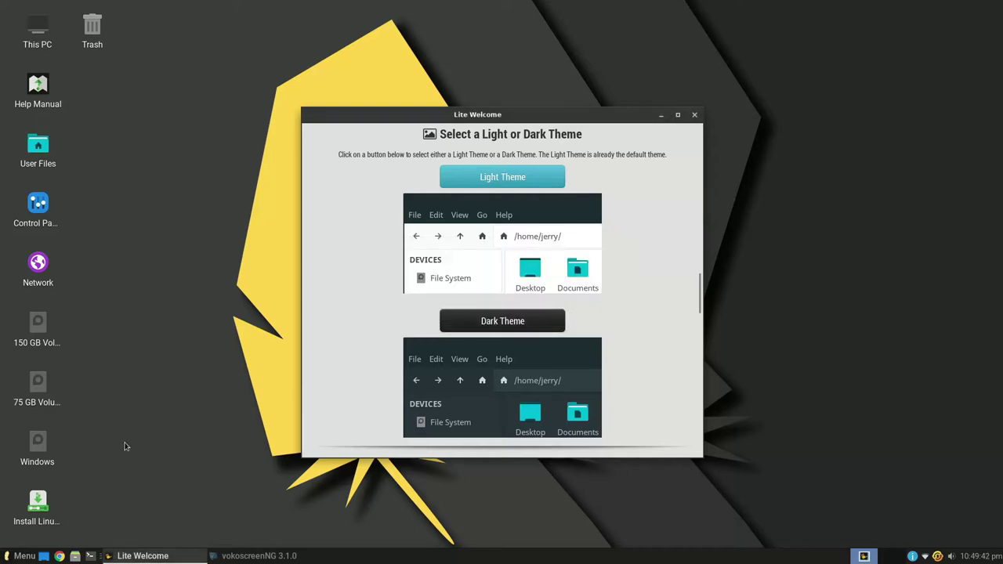
{"action": "double_click", "coordinate": [38, 149]}
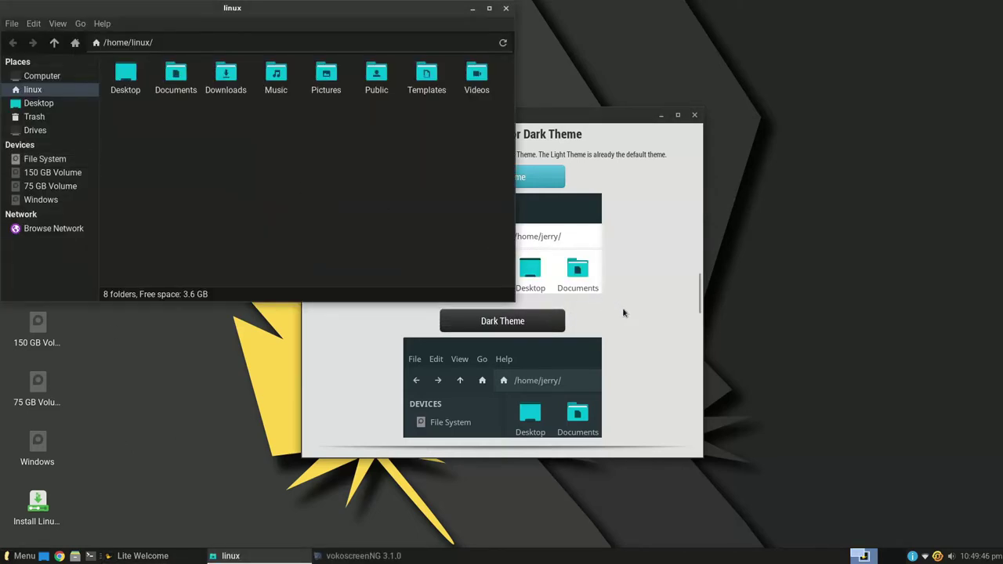
{"action": "left_click", "coordinate": [662, 200]}
{"action": "left_click_drag", "start_coordinate": [511, 120], "coordinate": [756, 87]}
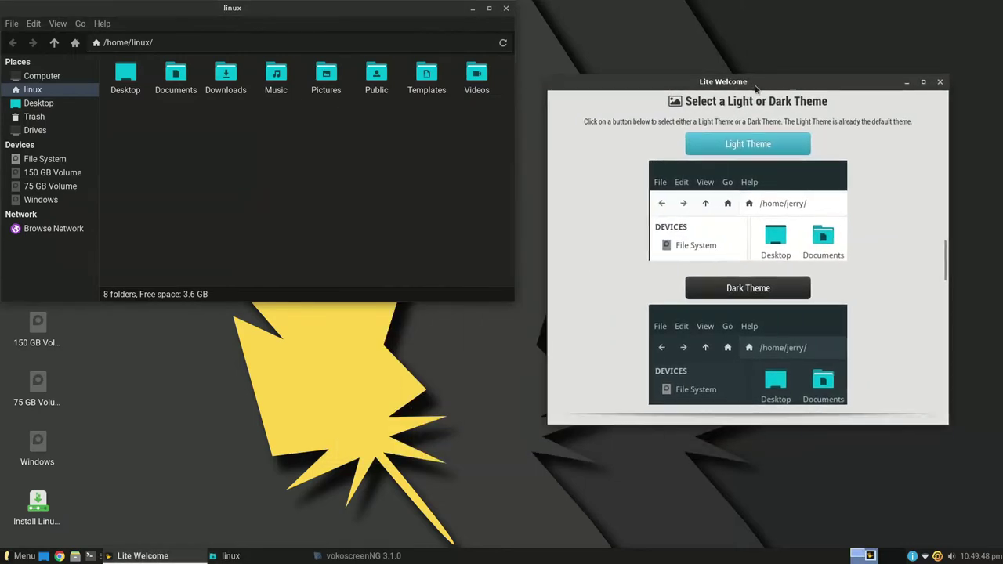
- Switch the theme to Light, to Dark and back to Light, and close the folder and Lite Welcome windows
{"action": "left_click", "coordinate": [701, 144]}
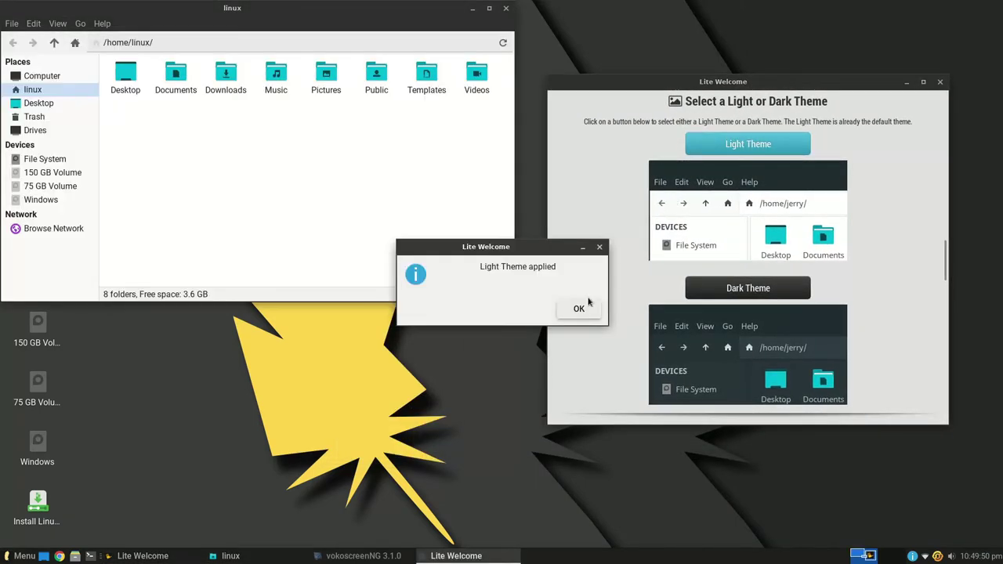
{"action": "left_click", "coordinate": [577, 310]}
{"action": "left_click", "coordinate": [716, 287]}
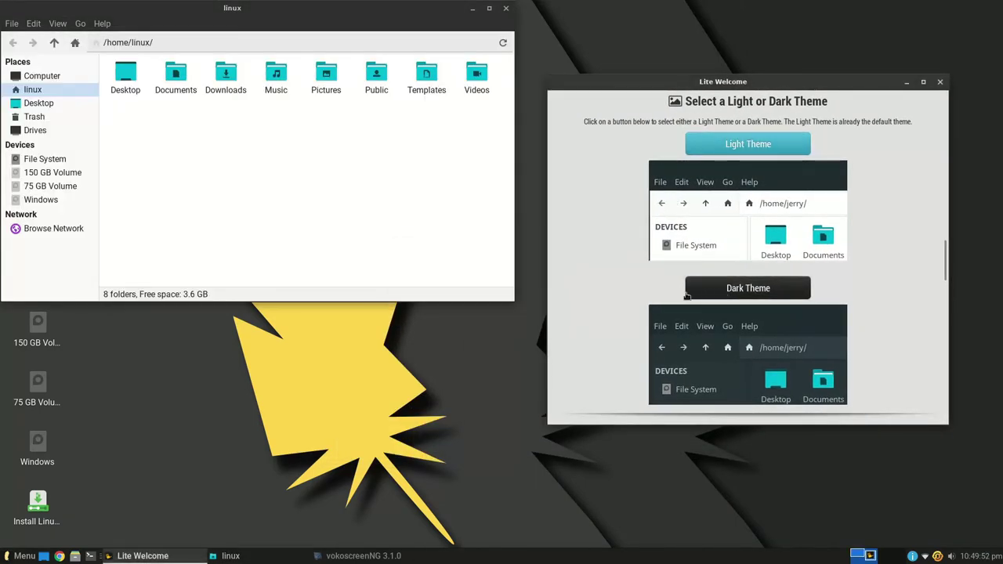
{"action": "left_click", "coordinate": [579, 310]}
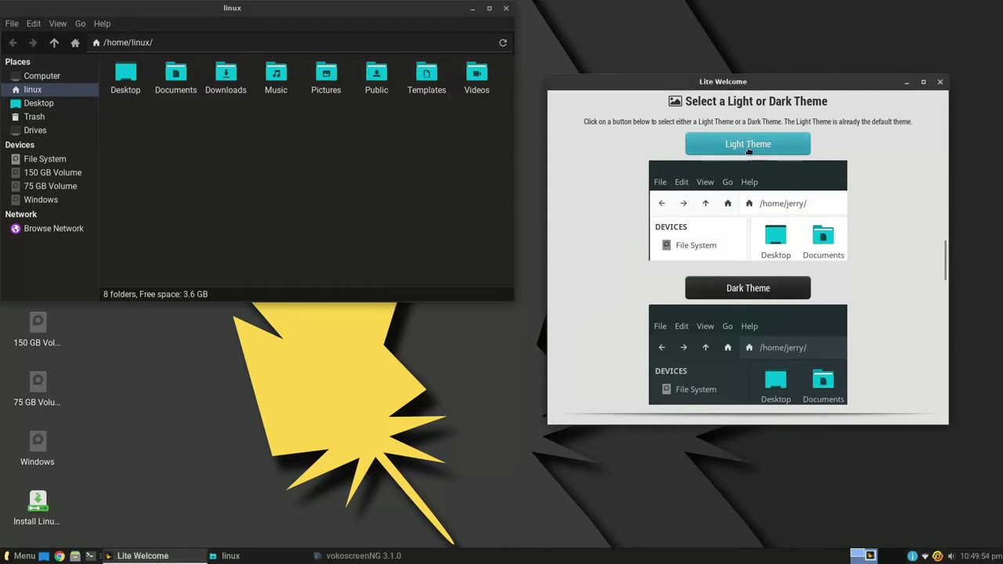
{"action": "left_click", "coordinate": [598, 214]}
{"action": "left_click", "coordinate": [578, 309]}
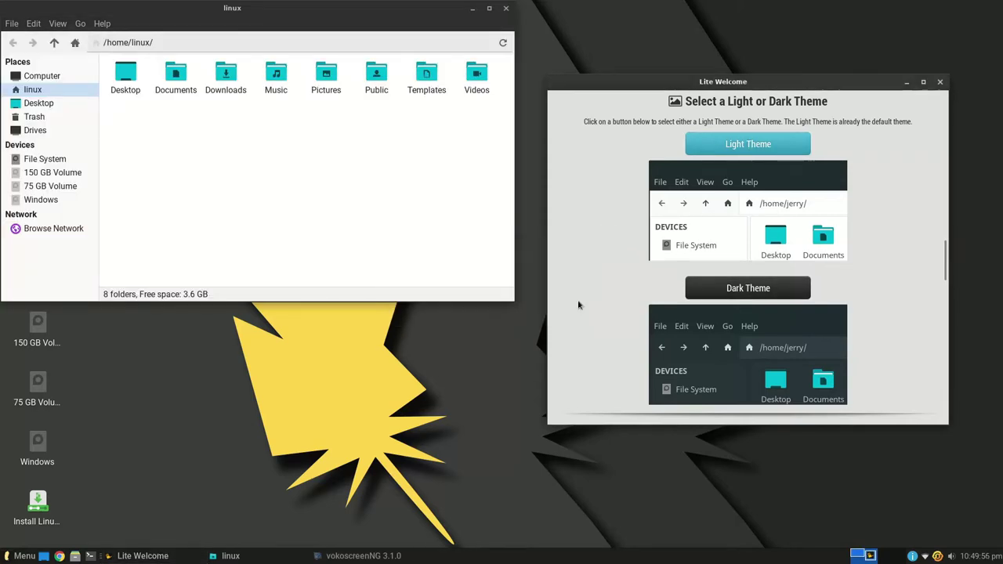
{"action": "left_click", "coordinate": [505, 11]}
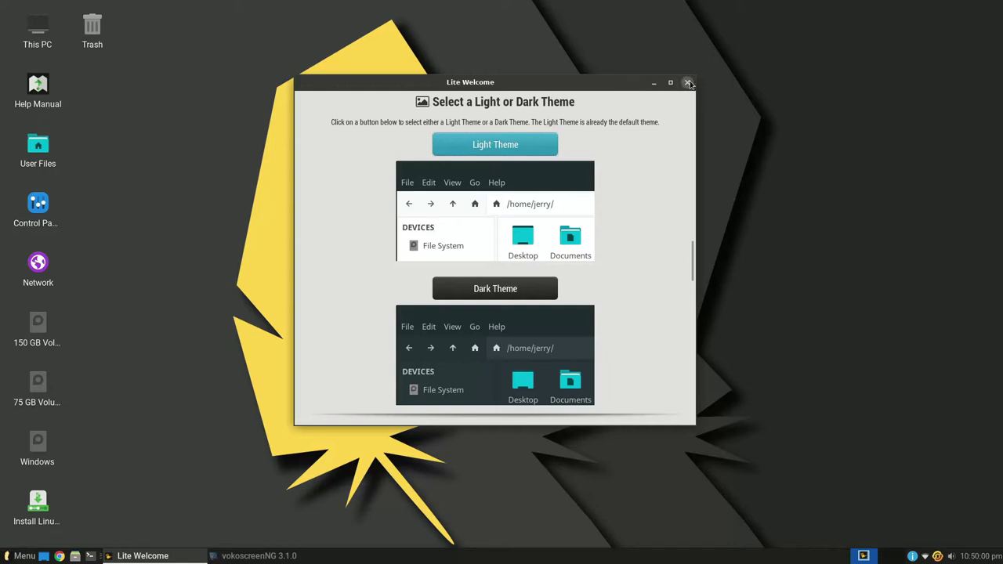
{"action": "left_click", "coordinate": [688, 83]}
- Browse the Applications categories offered by the desktop's context menu, including Internet and System, and dismiss it
{"action": "right_click", "coordinate": [418, 128]}
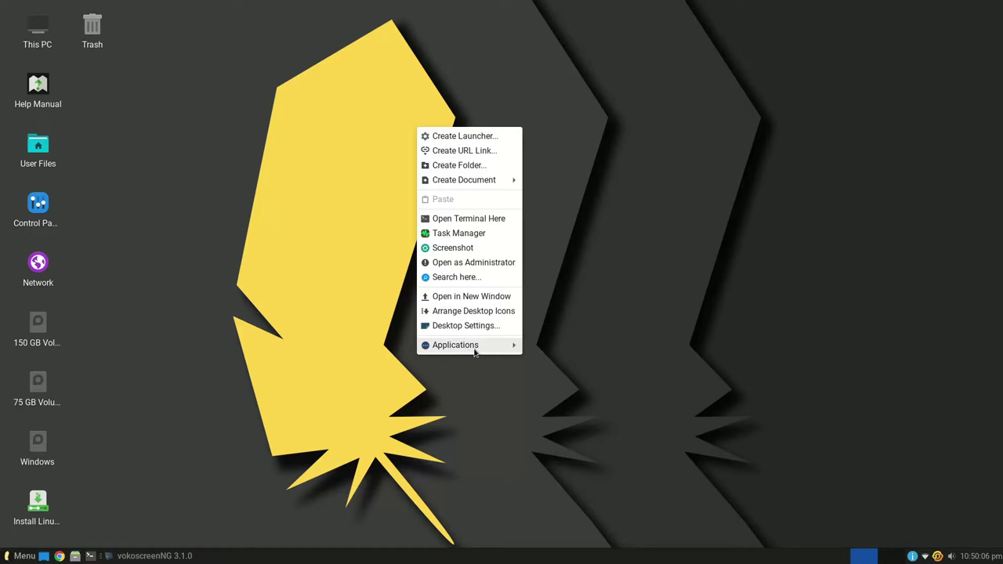
{"action": "mouse_move", "coordinate": [475, 351]}
{"action": "mouse_move", "coordinate": [561, 392]}
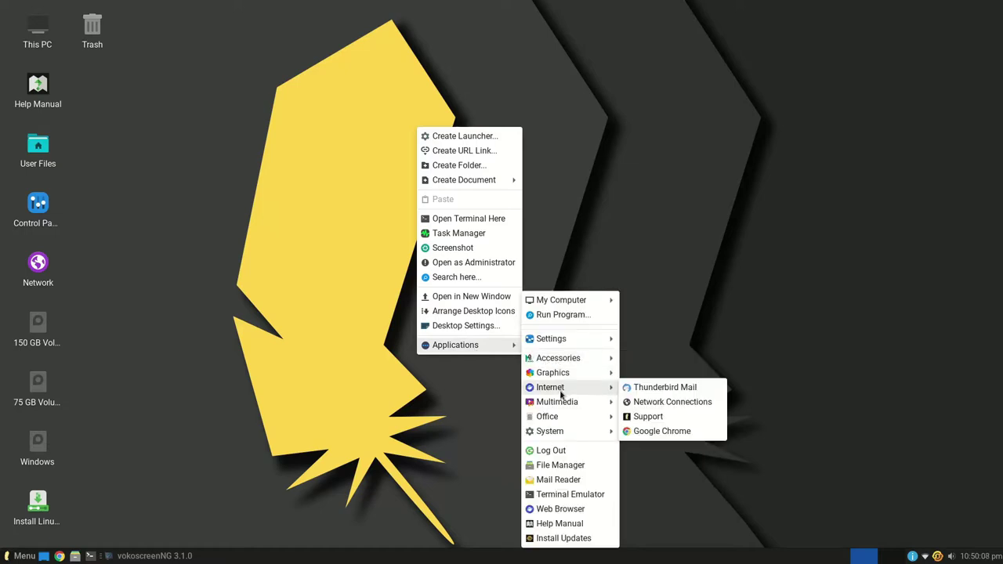
{"action": "mouse_move", "coordinate": [571, 433]}
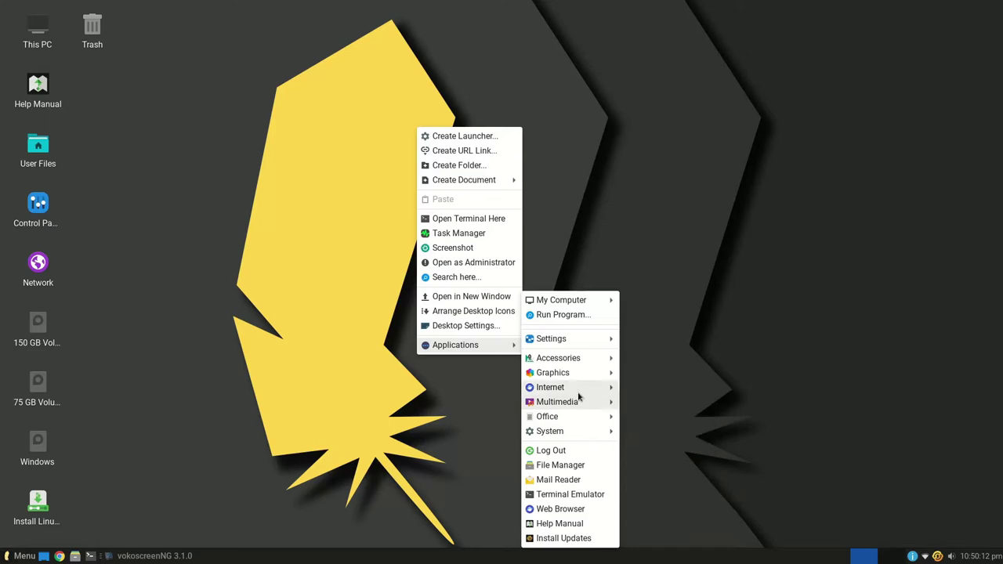
{"action": "left_click", "coordinate": [288, 284]}
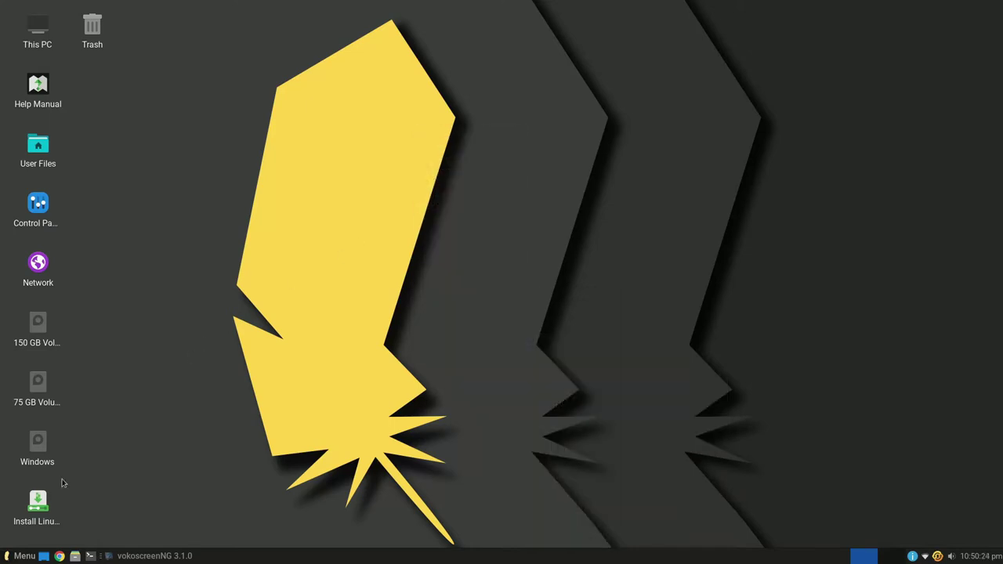
- Look through the main menu's categories, including All Applications, Settings, Internet and Multimedia
{"action": "left_click", "coordinate": [15, 558]}
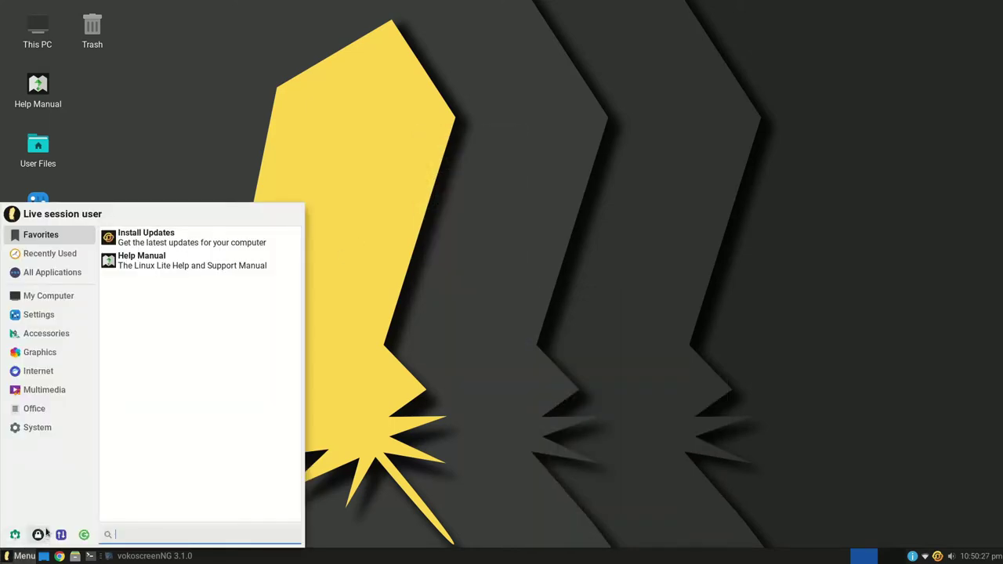
{"action": "mouse_move", "coordinate": [50, 269]}
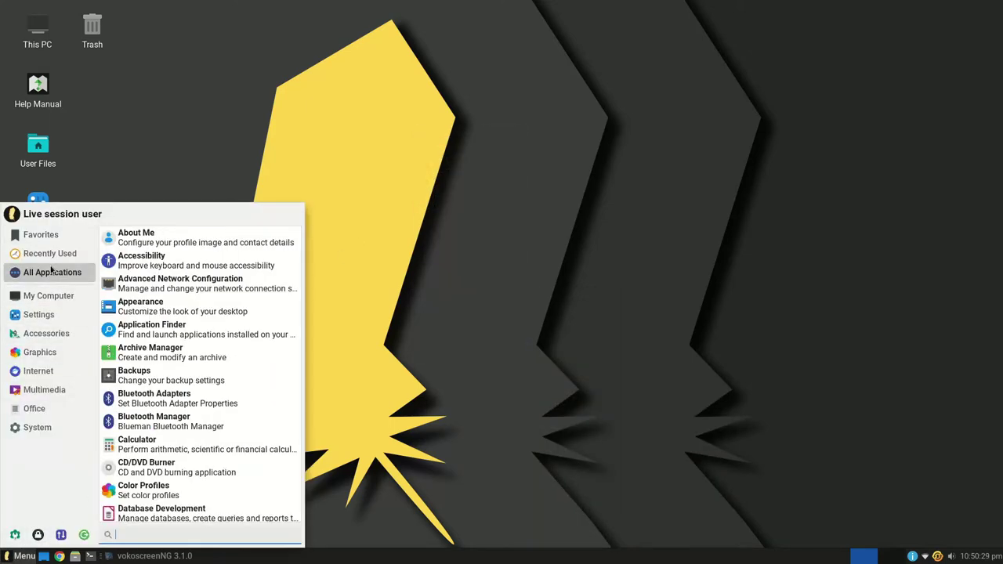
{"action": "mouse_move", "coordinate": [44, 311]}
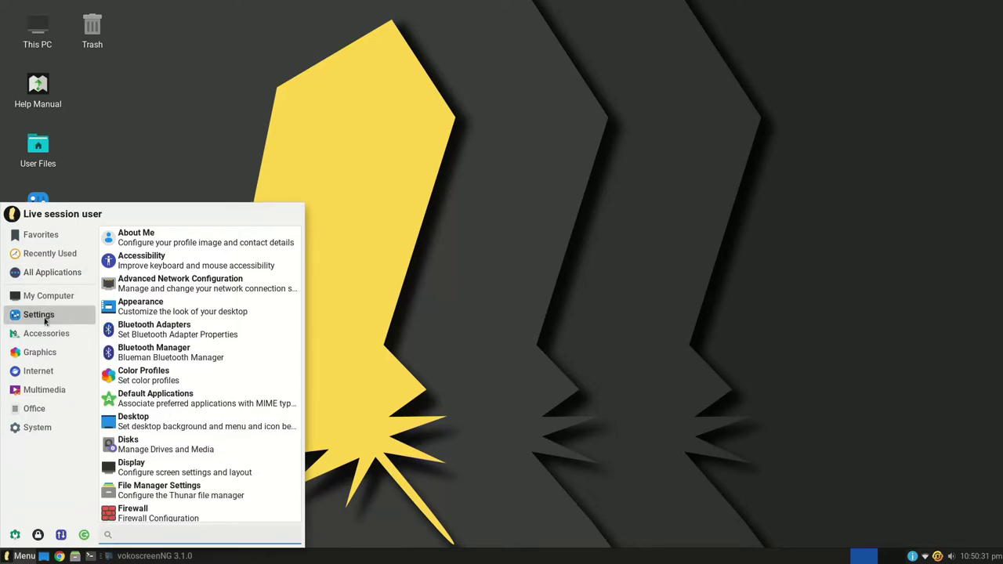
{"action": "mouse_move", "coordinate": [40, 374]}
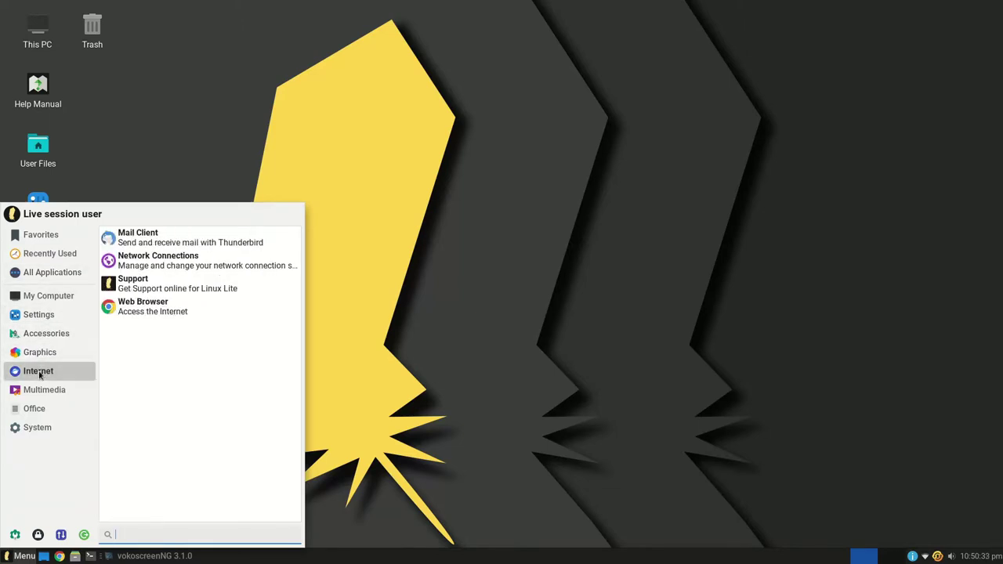
{"action": "mouse_move", "coordinate": [39, 392]}
{"action": "mouse_move", "coordinate": [36, 418]}
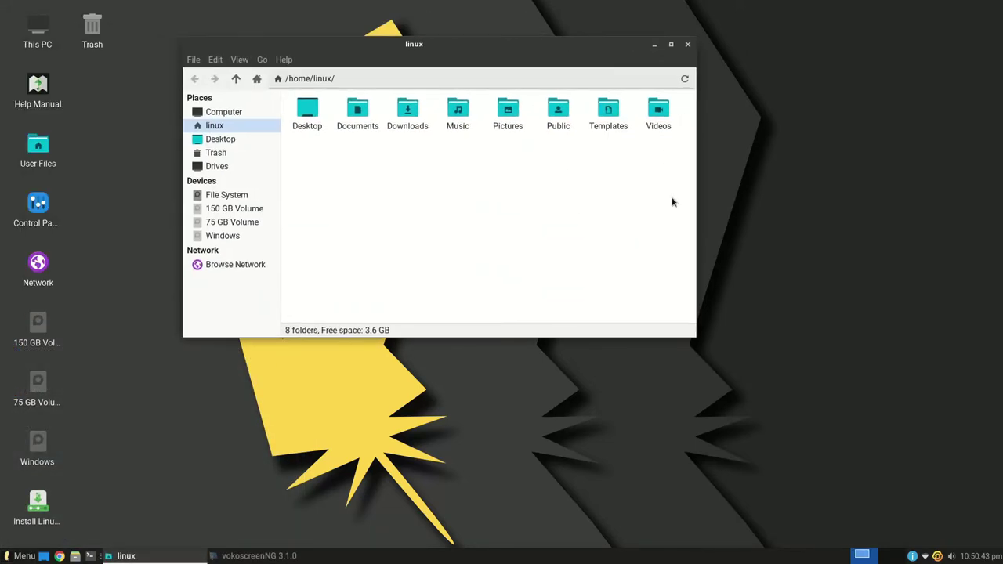
- Make the home folder window taller and narrower, and check the file manager's version in its About information
{"action": "left_click_drag", "start_coordinate": [693, 334], "coordinate": [645, 387]}
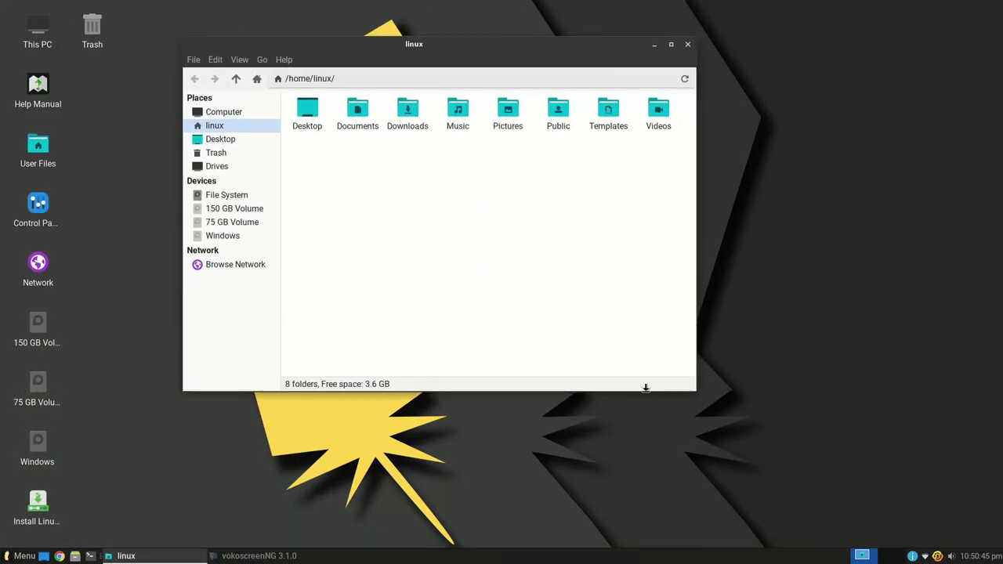
{"action": "left_click_drag", "start_coordinate": [693, 300], "coordinate": [619, 311]}
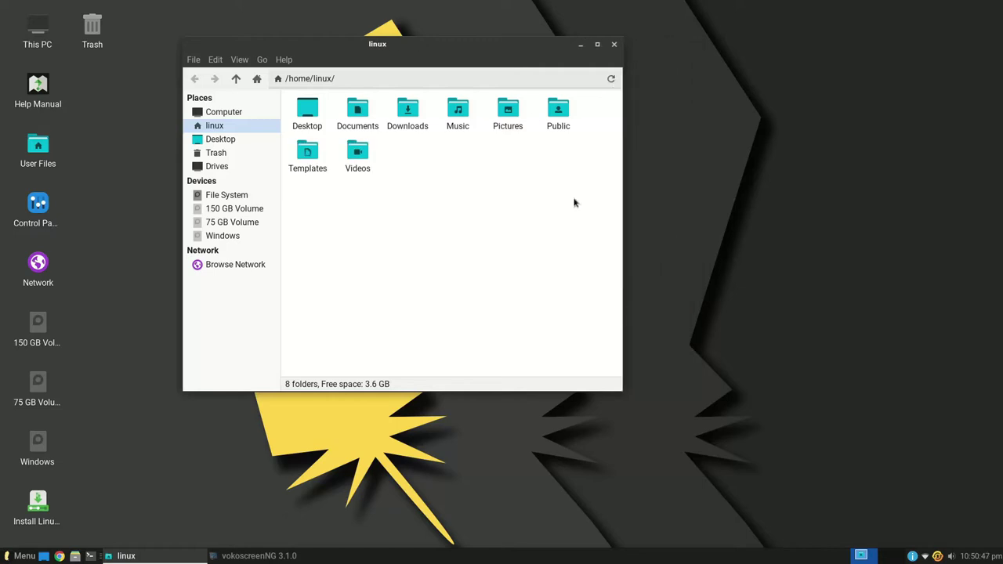
{"action": "left_click", "coordinate": [287, 61]}
{"action": "left_click", "coordinate": [298, 92]}
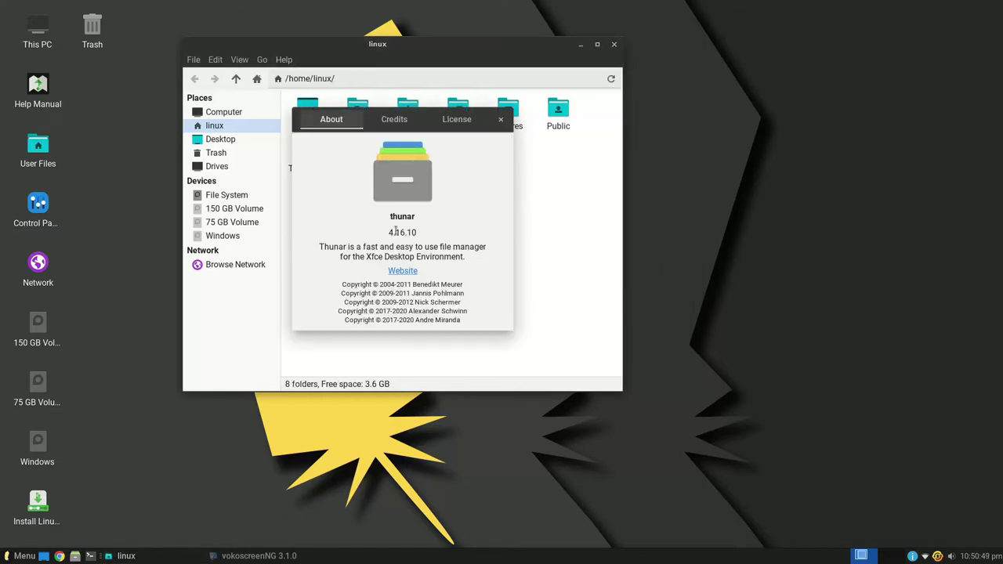
{"action": "left_click_drag", "start_coordinate": [384, 230], "coordinate": [456, 256]}
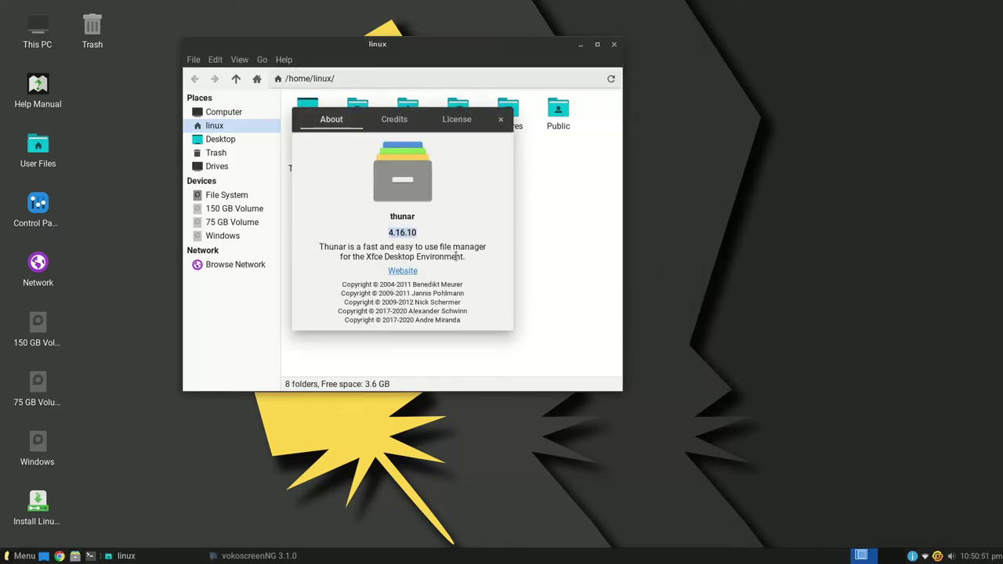
{"action": "left_click", "coordinate": [501, 119]}
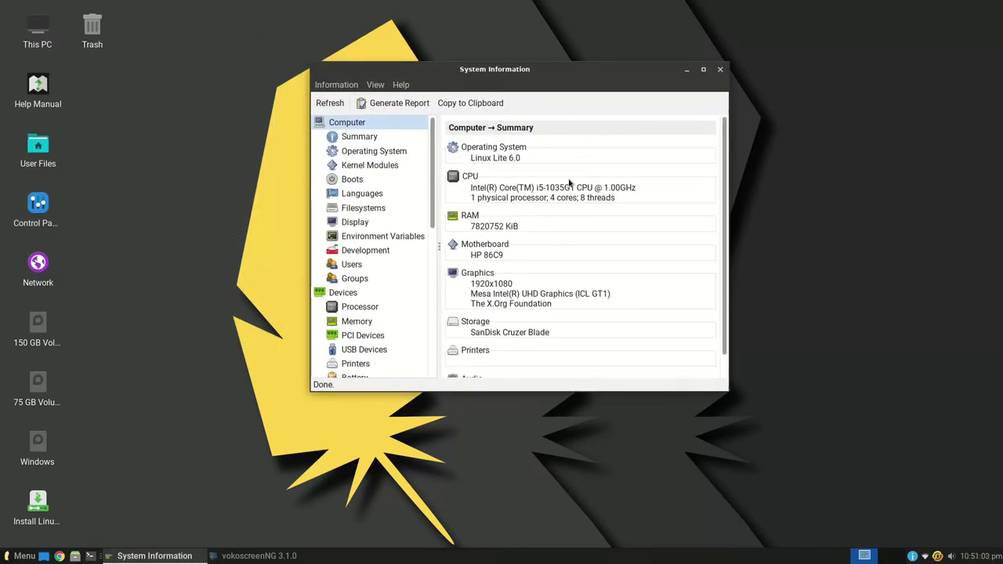
- Review the computer summary in System Information, including its input devices, and close the window
{"action": "left_click", "coordinate": [360, 136]}
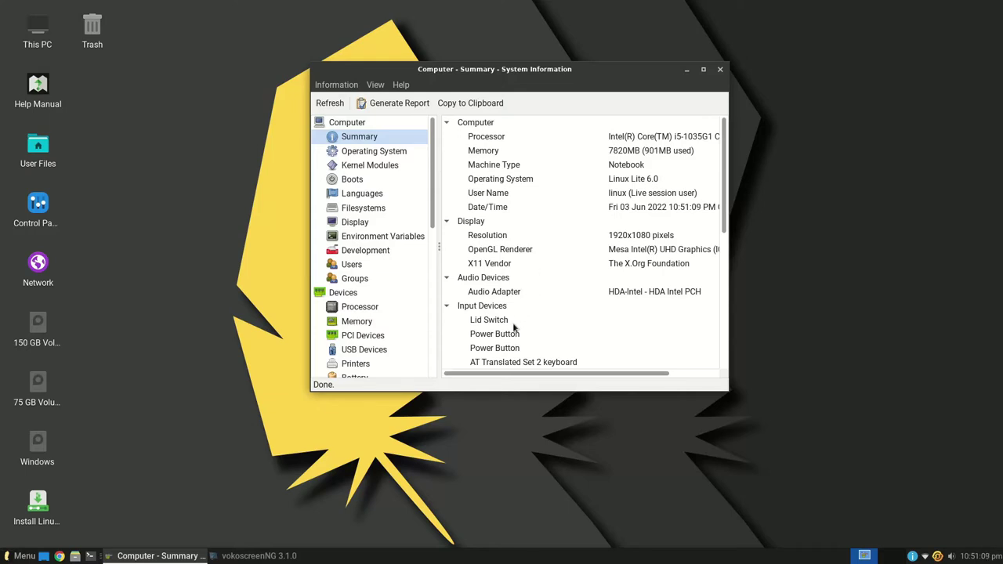
{"action": "scroll", "coordinate": [508, 337], "scroll_direction": "down", "scroll_amount": 7}
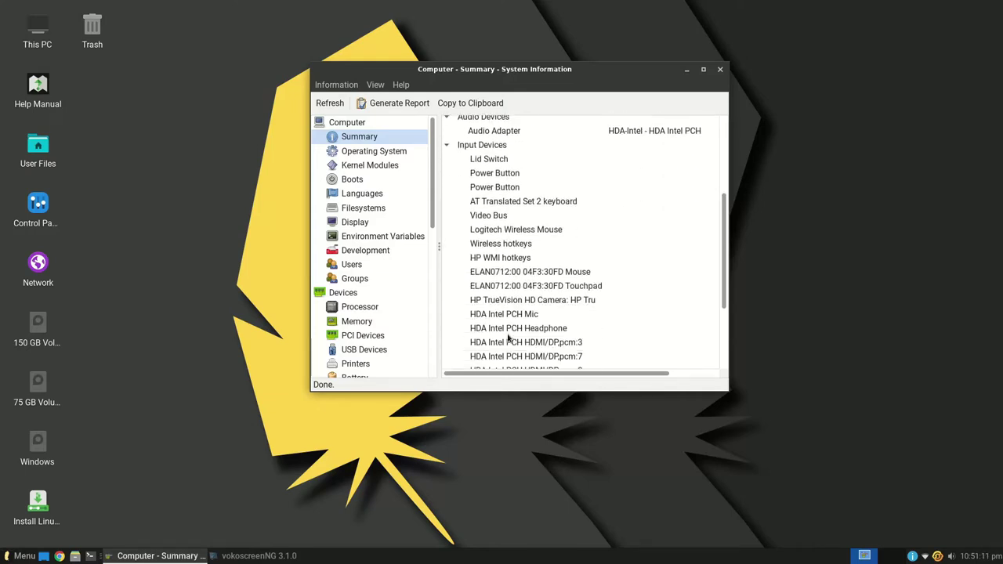
{"action": "scroll", "coordinate": [508, 337], "scroll_direction": "up", "scroll_amount": 8}
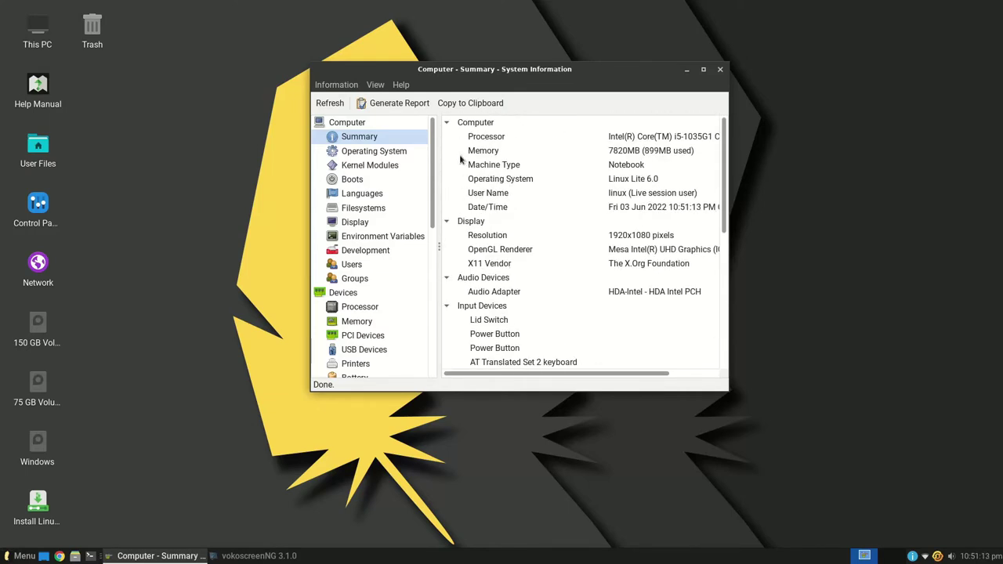
{"action": "left_click", "coordinate": [720, 69]}
- Run neofetch in a new terminal and enlarge the terminal window upward and to the left
{"action": "key", "text": "ctrl+alt+t"}
{"action": "type", "text": "neofetch"}
{"action": "key", "text": "Return"}
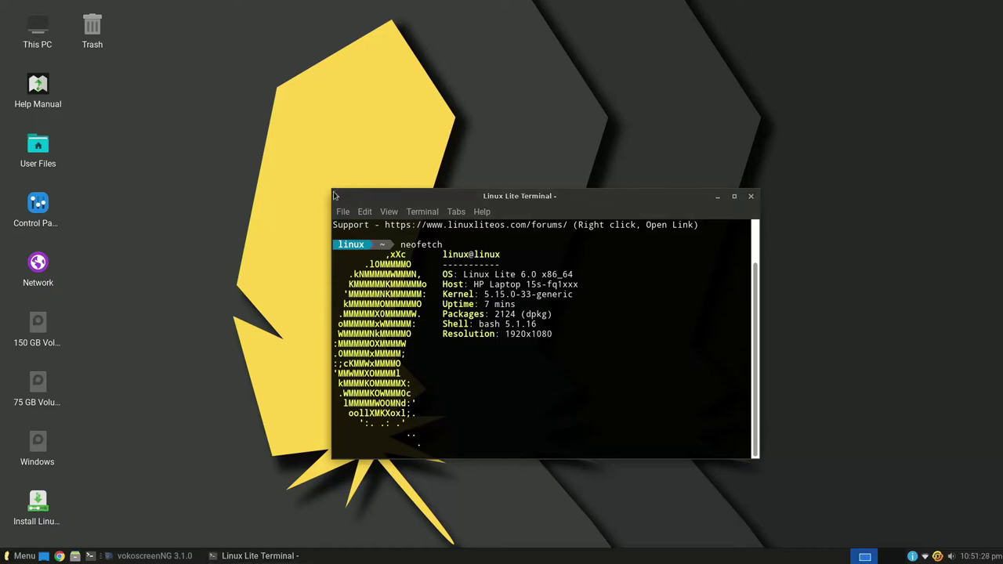
{"action": "left_click_drag", "start_coordinate": [332, 192], "coordinate": [331, 143]}
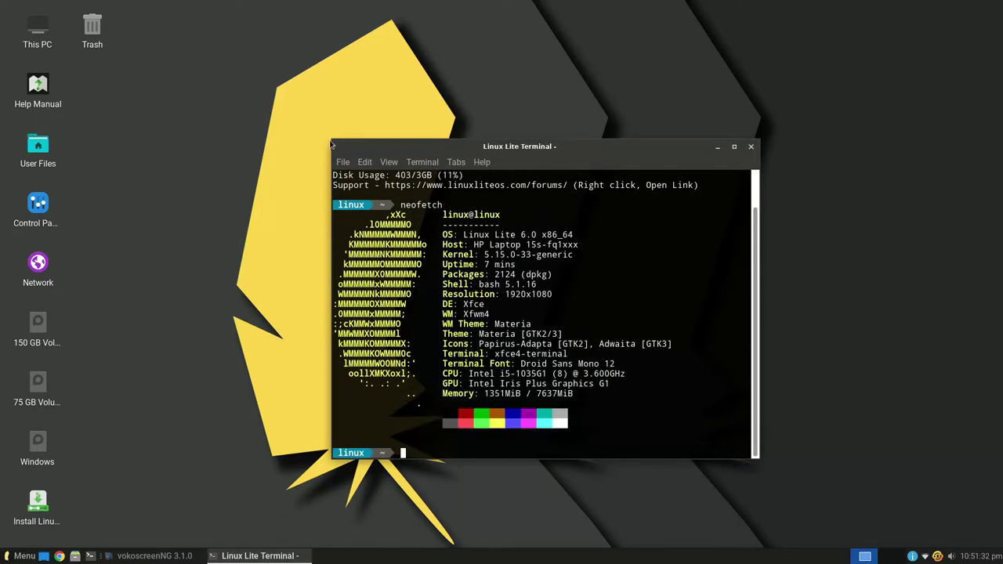
{"action": "left_click_drag", "start_coordinate": [332, 143], "coordinate": [181, 111]}
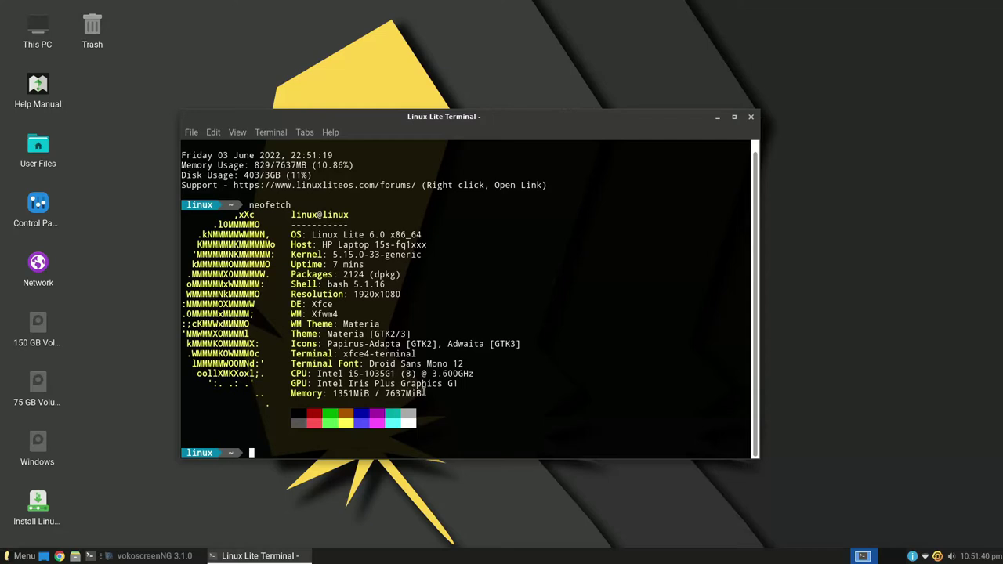
- Highlight the used memory value in the neofetch output and exit the terminal
{"action": "left_click_drag", "start_coordinate": [333, 396], "coordinate": [359, 394]}
{"action": "left_click", "coordinate": [437, 394]}
{"action": "type", "text": "exit"}
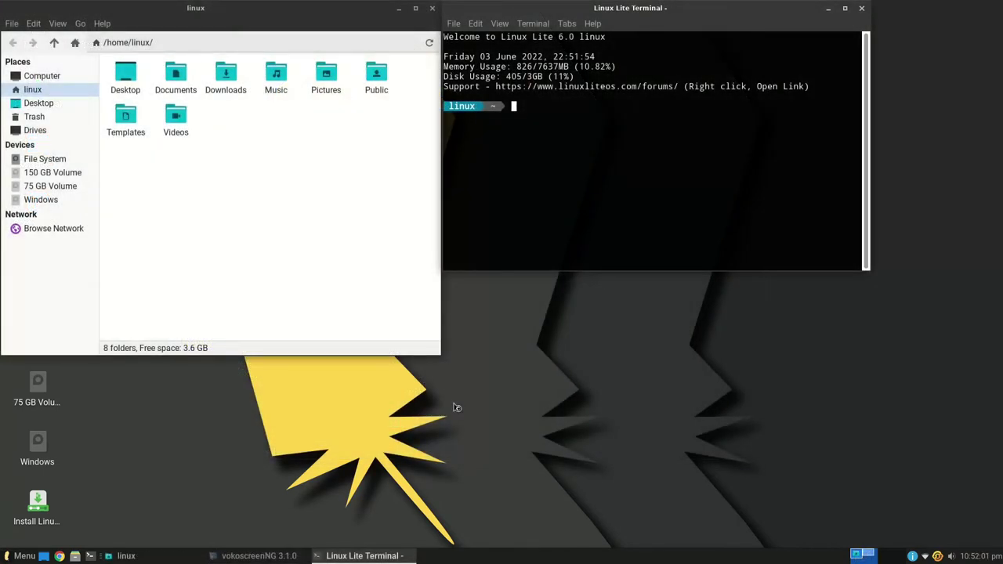
- Cycle through the open terminal, file manager and vokoscreenNG windows in the window switcher
{"action": "key", "text": "alt+Tab"}
{"action": "key", "text": "alt+Tab"}
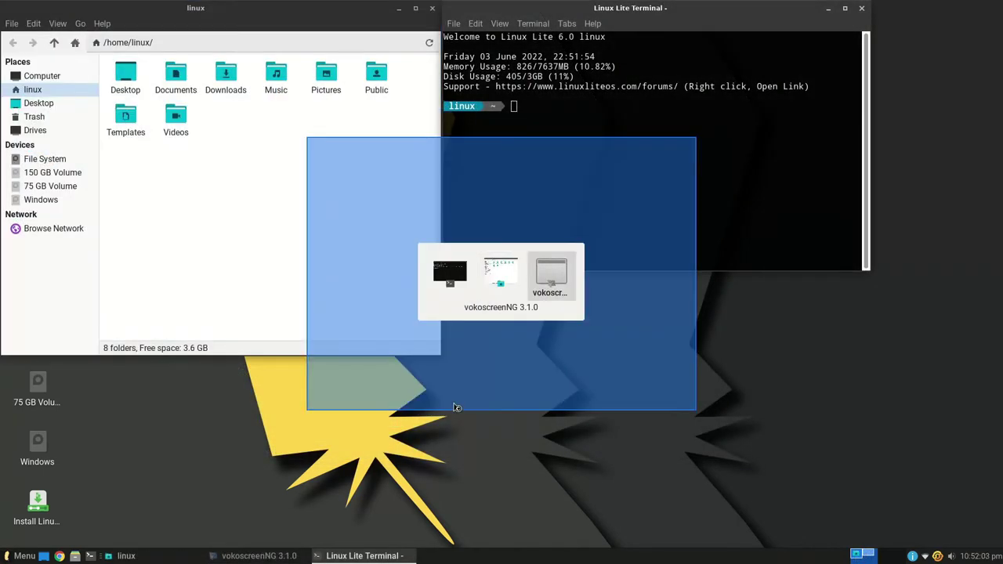
{"action": "key", "text": "alt+Tab"}
{"action": "key", "text": "alt+Tab"}
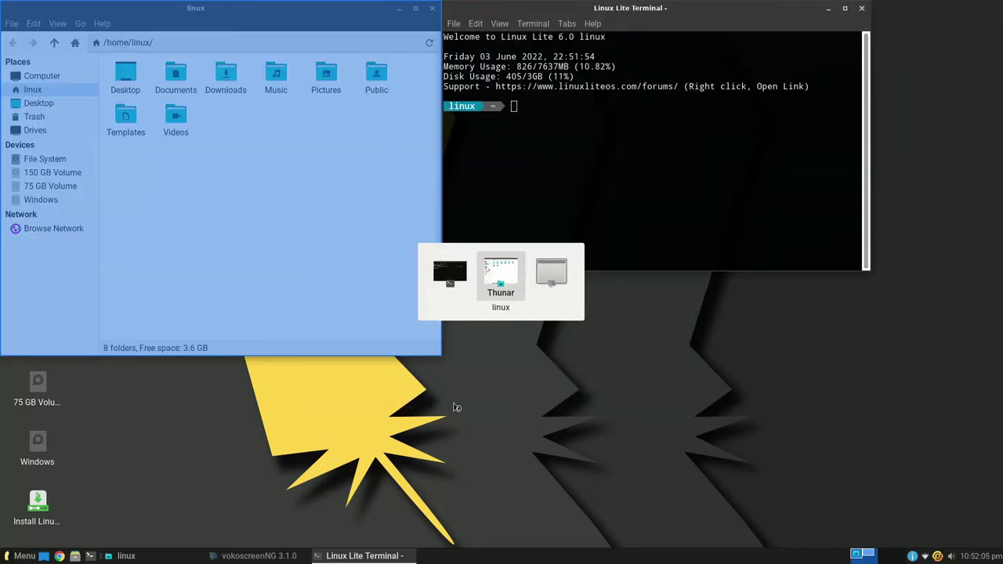
{"action": "key", "text": "alt+Tab"}
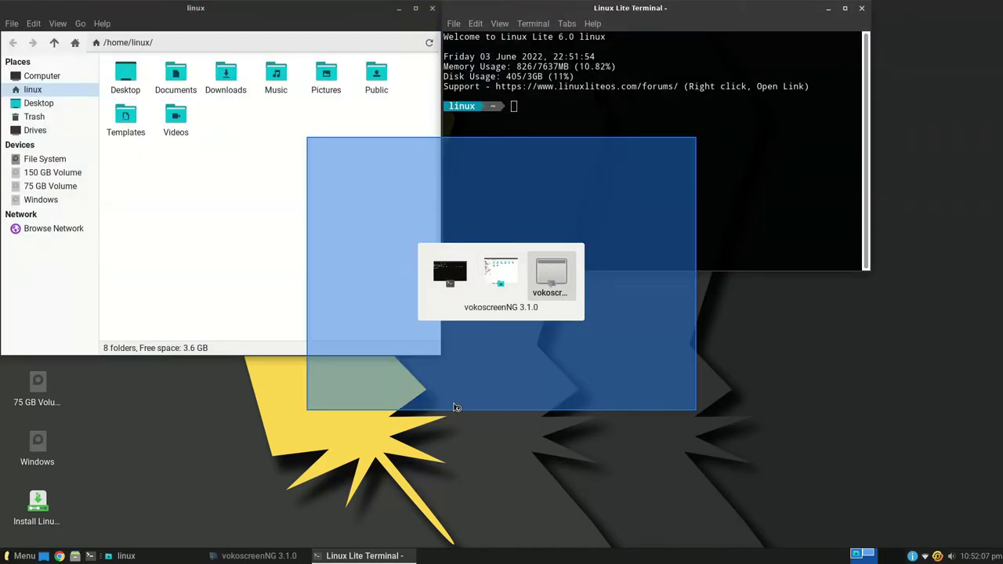
{"action": "key", "text": "alt+Tab"}
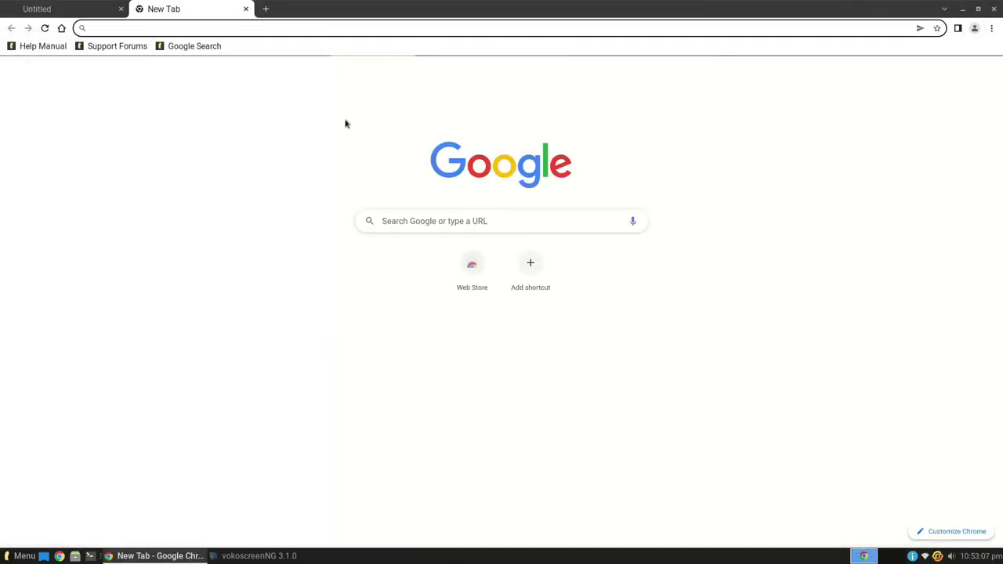
- Open the website opensourcefeed.org in the new browser tab
{"action": "type", "text": "open"}
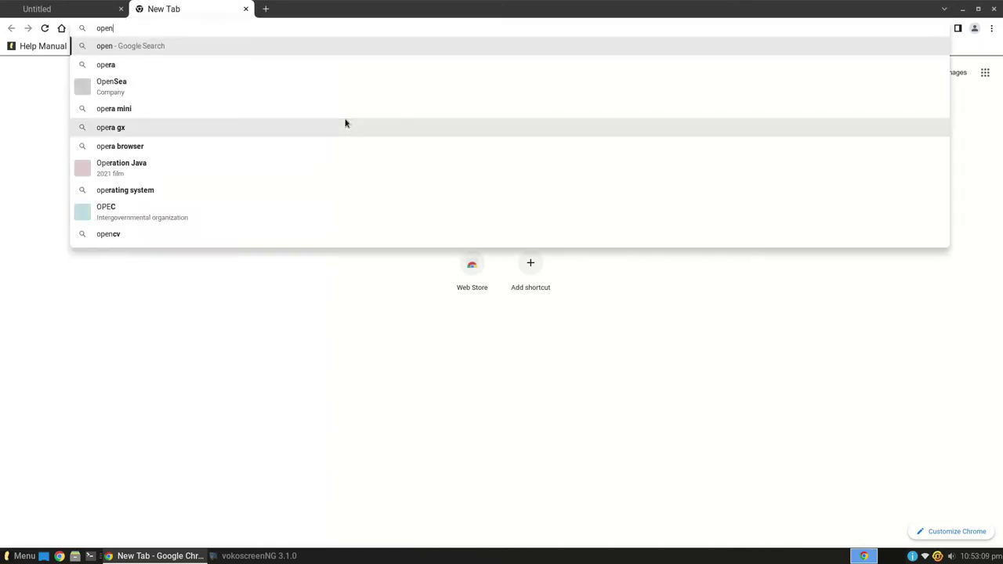
{"action": "type", "text": "sourcefeed.org"}
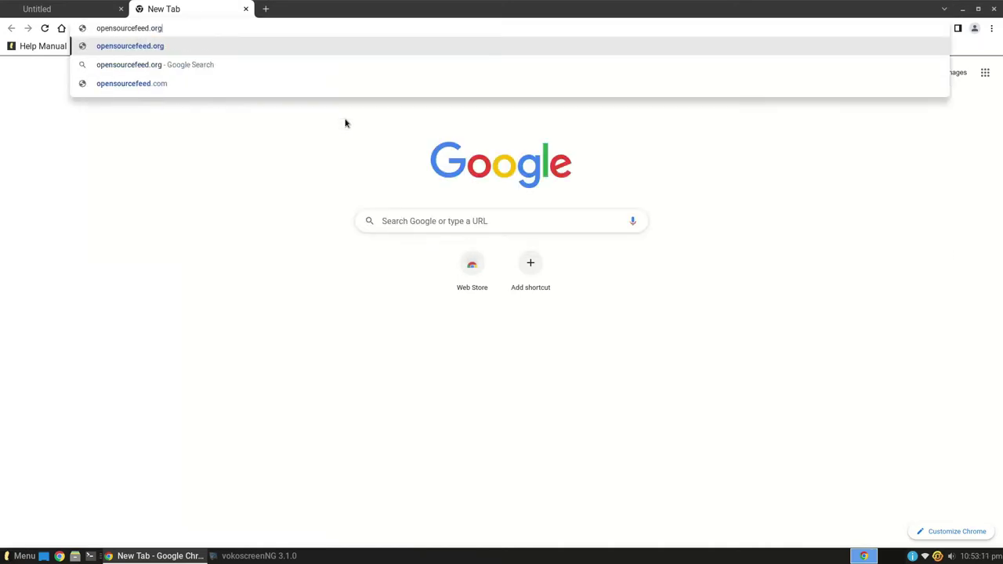
{"action": "key", "text": "Return"}
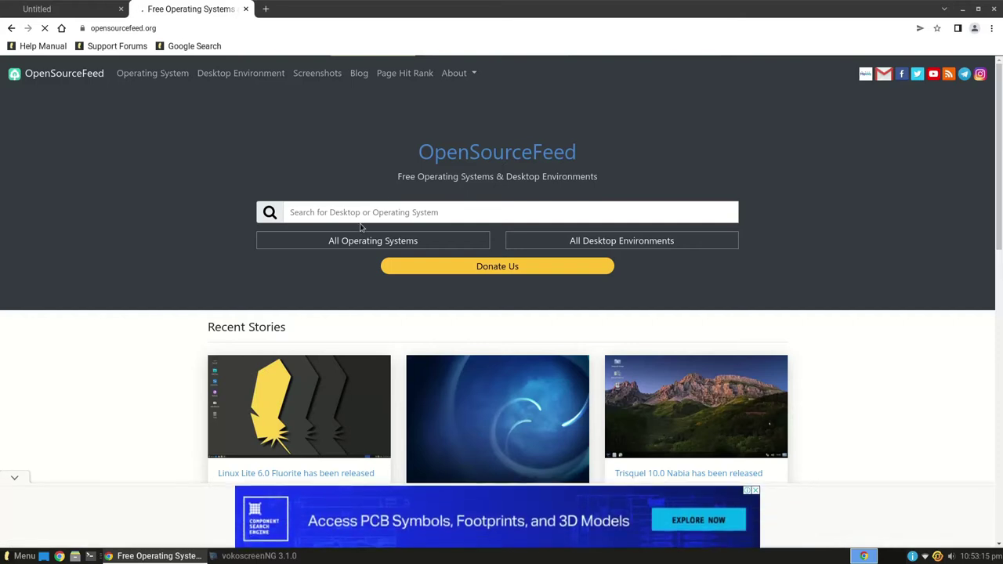
- Search the site for "lite", open the Linux Lite distribution page and look through it to its list of releases
{"action": "left_click", "coordinate": [367, 212]}
{"action": "type", "text": "lite"}
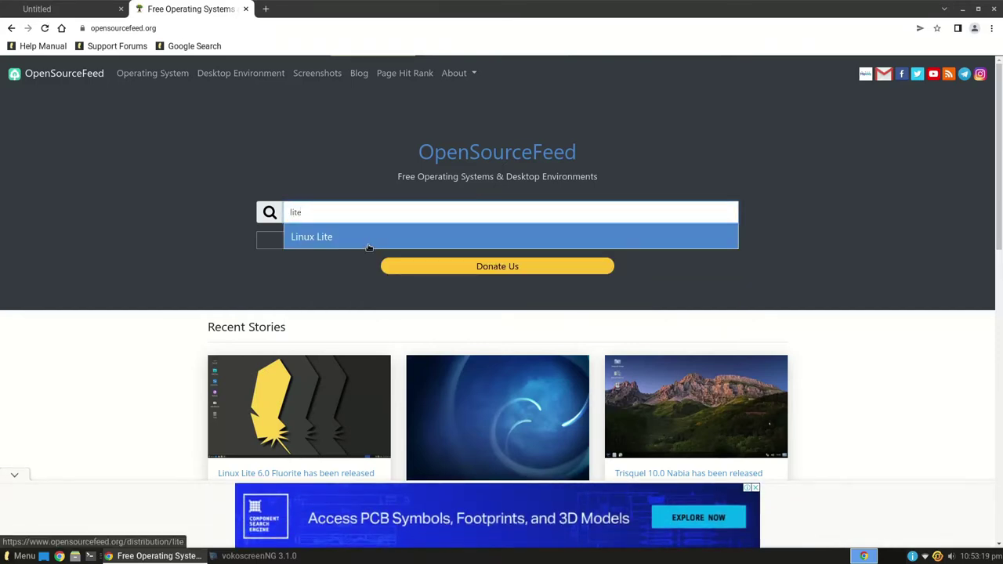
{"action": "left_click", "coordinate": [366, 244]}
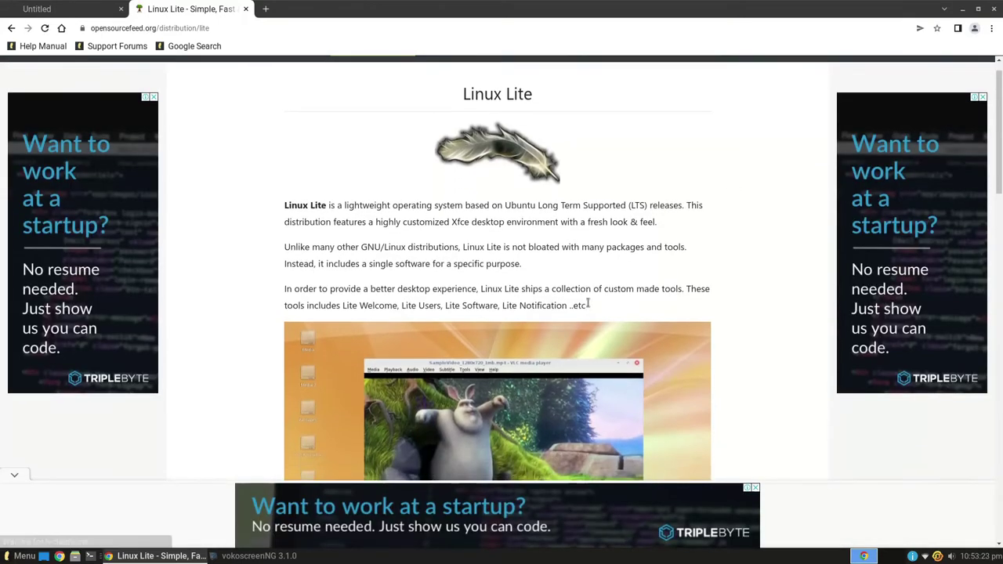
{"action": "scroll", "coordinate": [588, 305], "scroll_direction": "down", "scroll_amount": 3}
{"action": "scroll", "coordinate": [588, 305], "scroll_direction": "down", "scroll_amount": 7}
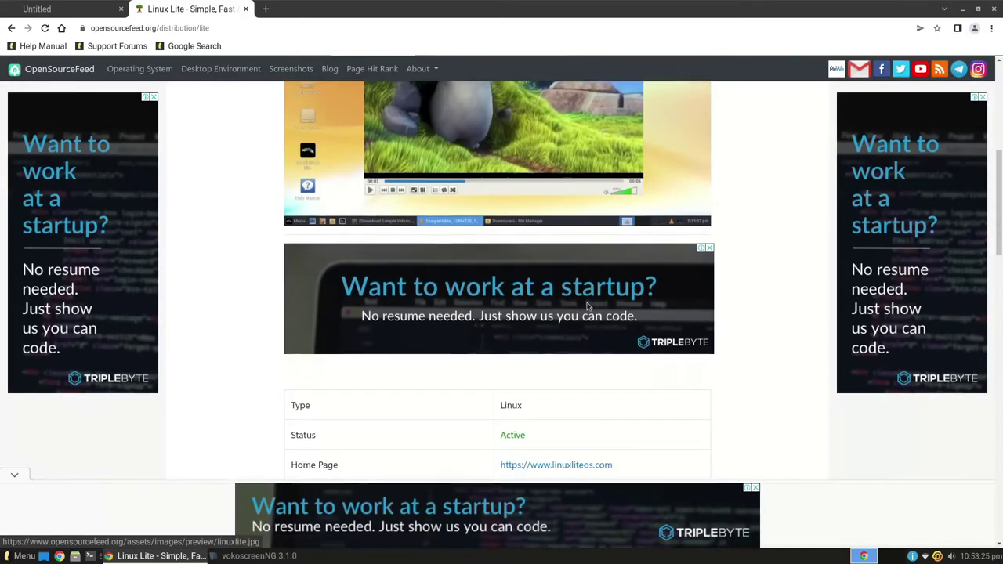
{"action": "scroll", "coordinate": [587, 308], "scroll_direction": "down", "scroll_amount": 1}
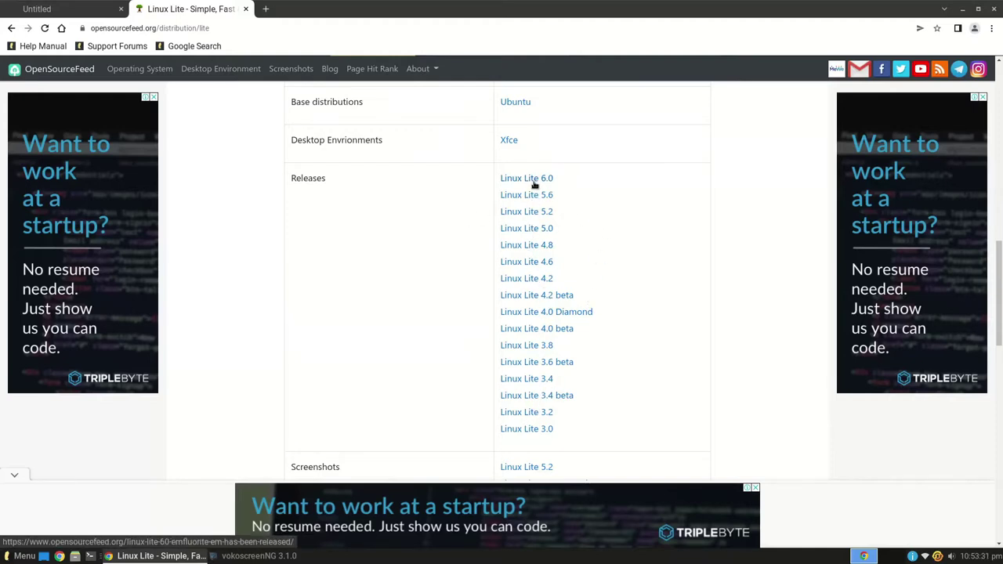
- Open the About Google Chrome page and highlight part of the browser's version number
{"action": "left_click", "coordinate": [991, 29]}
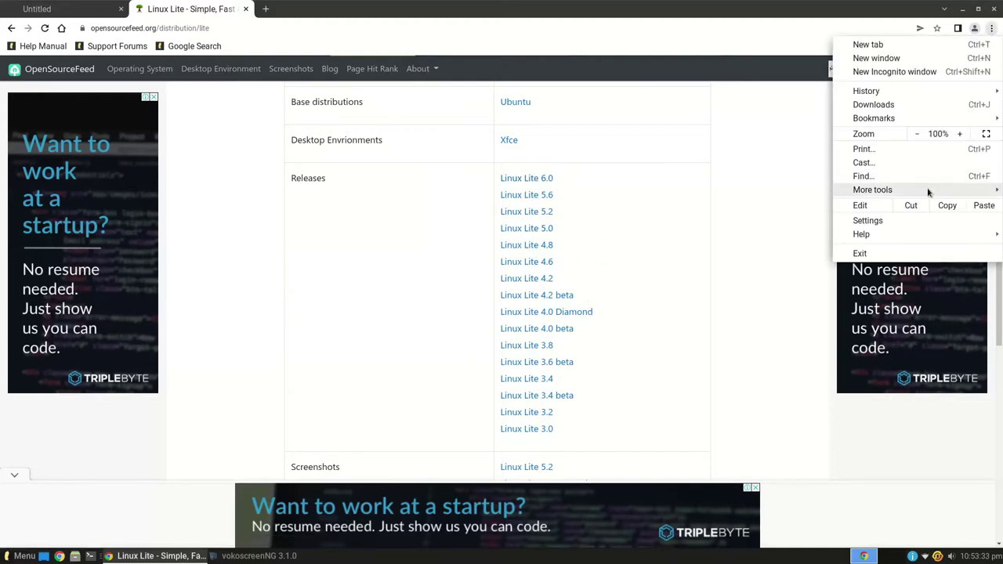
{"action": "mouse_move", "coordinate": [893, 234]}
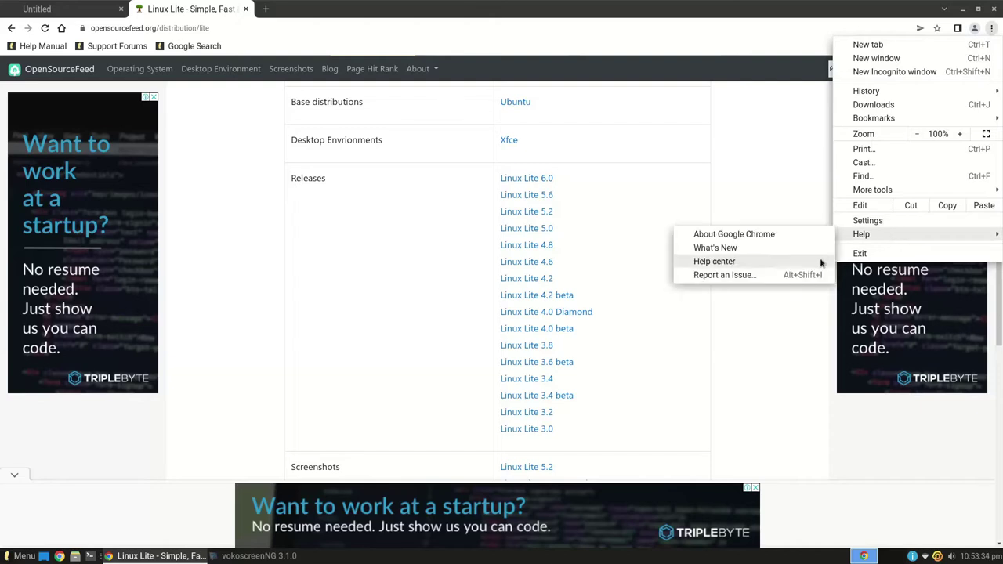
{"action": "left_click", "coordinate": [723, 237]}
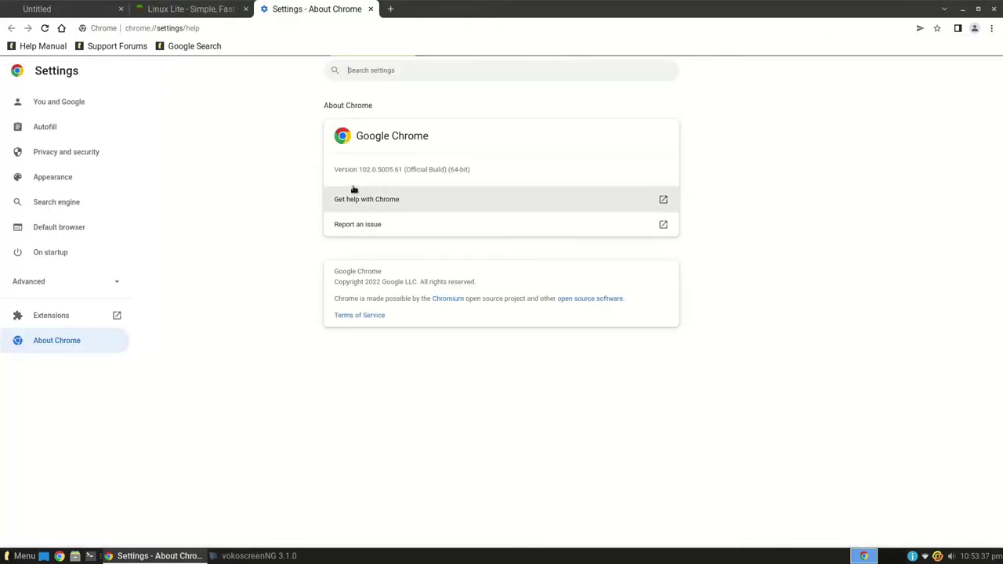
{"action": "left_click_drag", "start_coordinate": [361, 170], "coordinate": [420, 170]}
{"action": "left_click", "coordinate": [474, 174]}
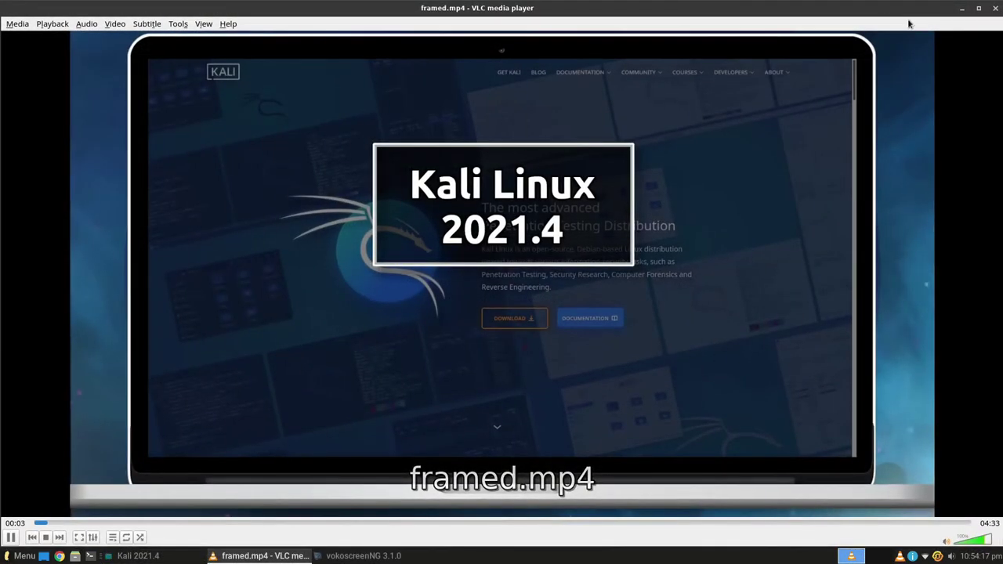
- Restore the maximized VLC window playing framed.mp4 and shrink it to a smaller window on the desktop
{"action": "left_click", "coordinate": [979, 8]}
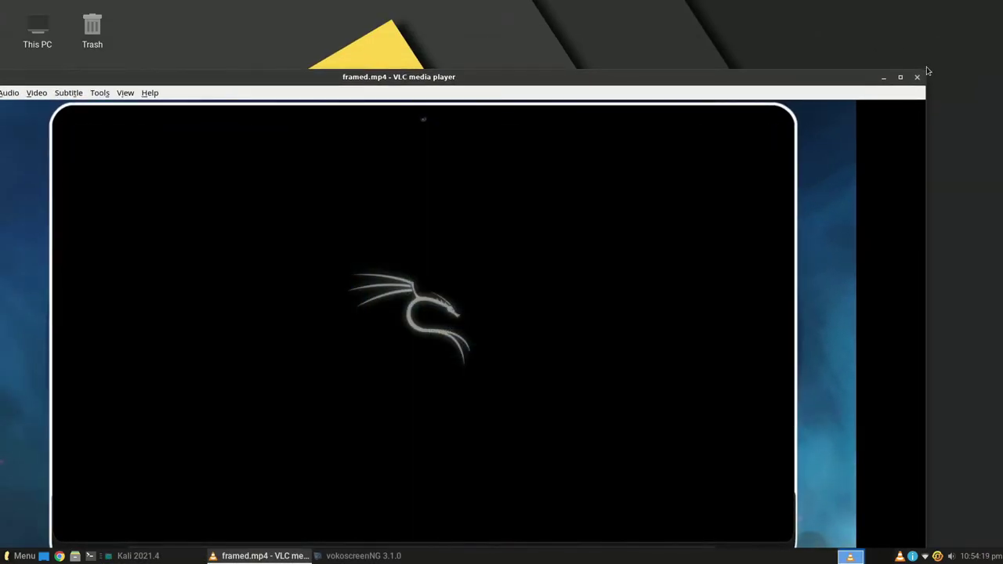
{"action": "left_click_drag", "start_coordinate": [925, 70], "coordinate": [545, 255]}
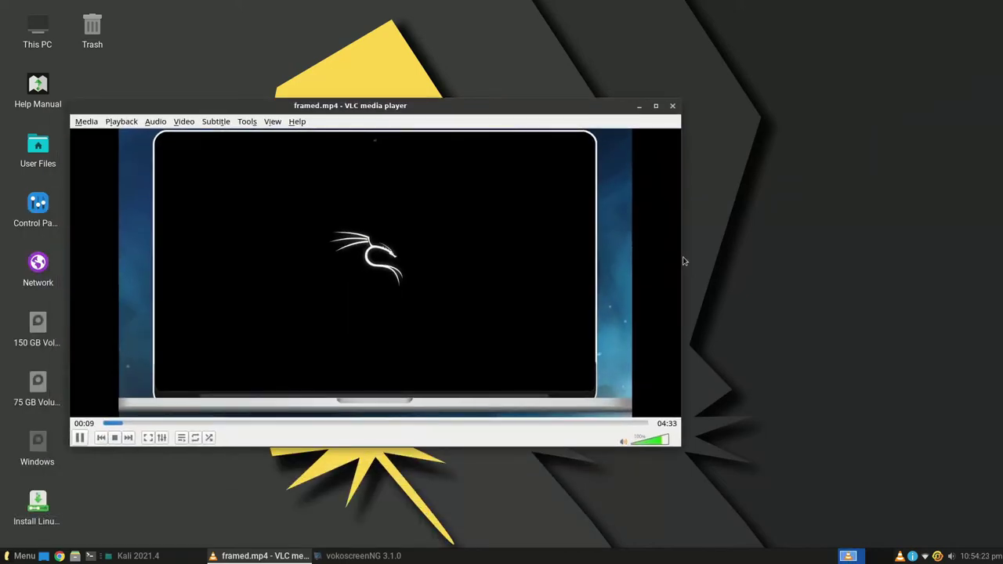
{"action": "mouse_move", "coordinate": [678, 256]}
{"action": "left_mouse_down"}
{"action": "mouse_move", "coordinate": [780, 244]}
{"action": "mouse_move", "coordinate": [669, 256]}
{"action": "left_mouse_up"}
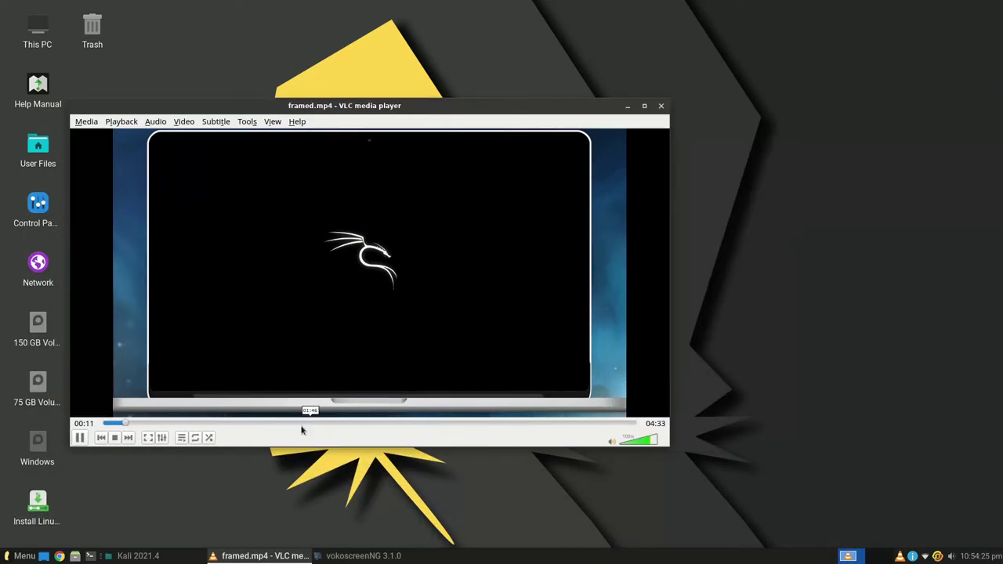
- Skip forward through the framed.mp4 video to about 01:13, 02:22 and 03:12
{"action": "left_click_drag", "start_coordinate": [204, 423], "coordinate": [246, 423]}
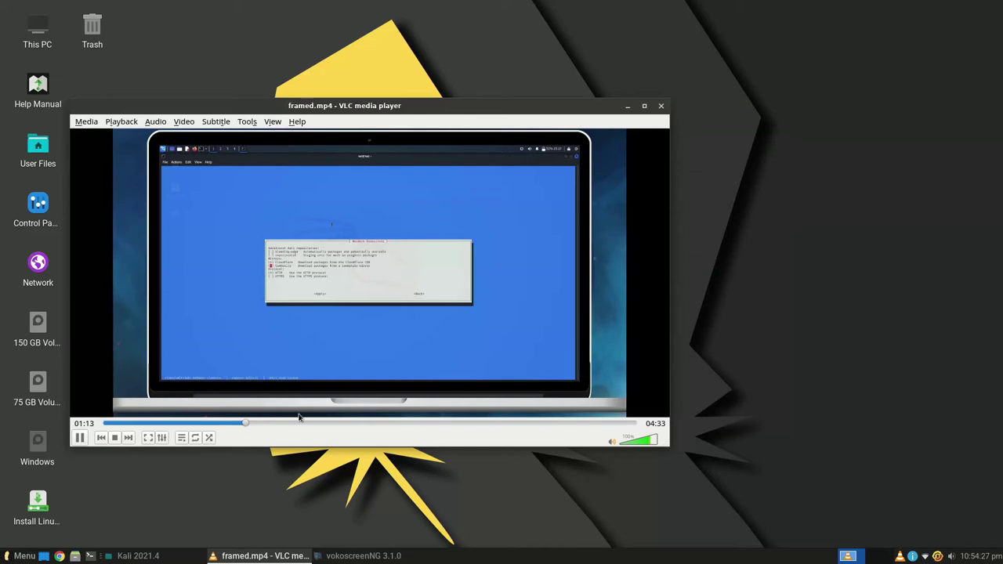
{"action": "left_click_drag", "start_coordinate": [311, 423], "coordinate": [379, 423]}
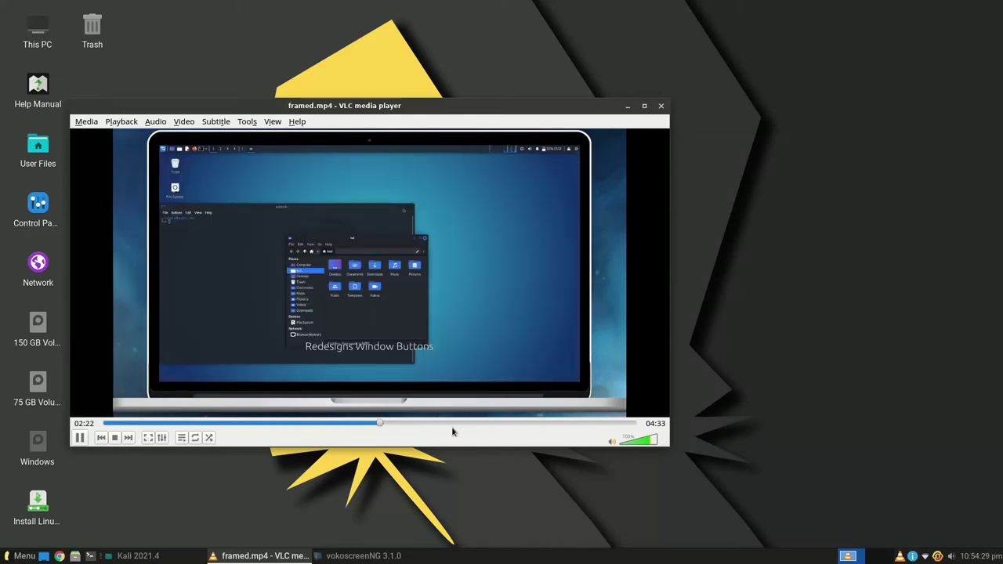
{"action": "left_click", "coordinate": [477, 423]}
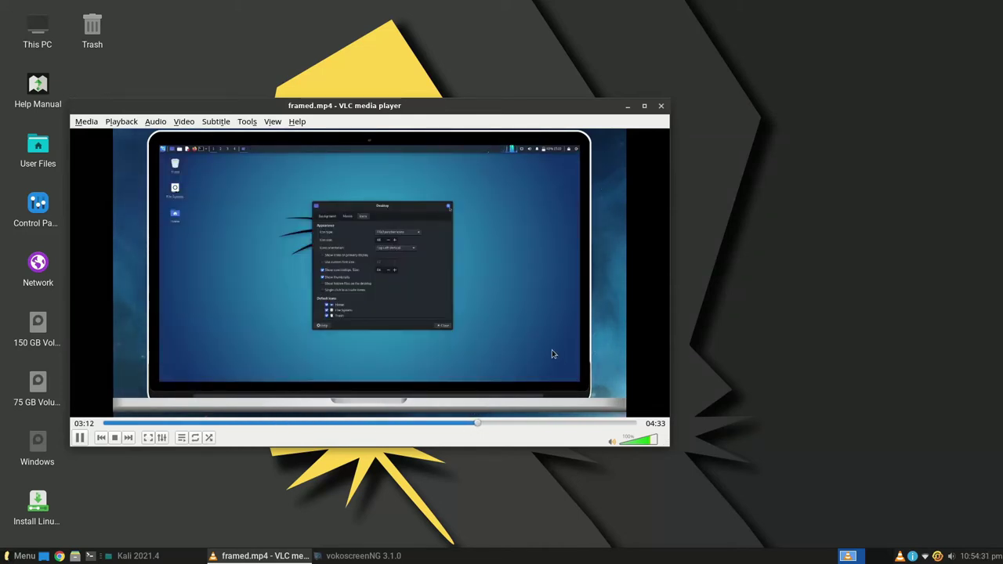
- Check the version in VLC's About information and close the About window
{"action": "left_click", "coordinate": [297, 123]}
{"action": "left_click", "coordinate": [302, 152]}
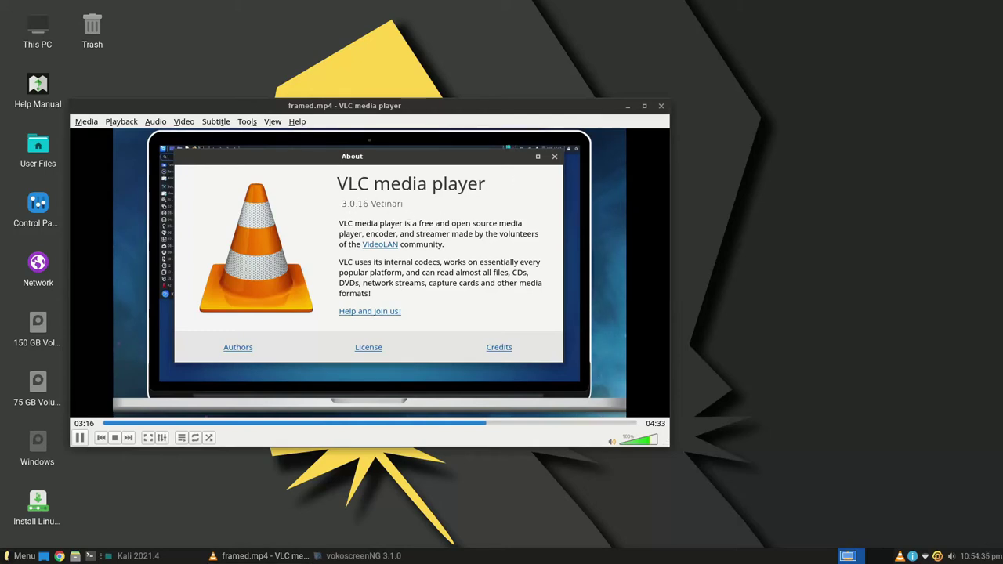
{"action": "left_click", "coordinate": [555, 157]}
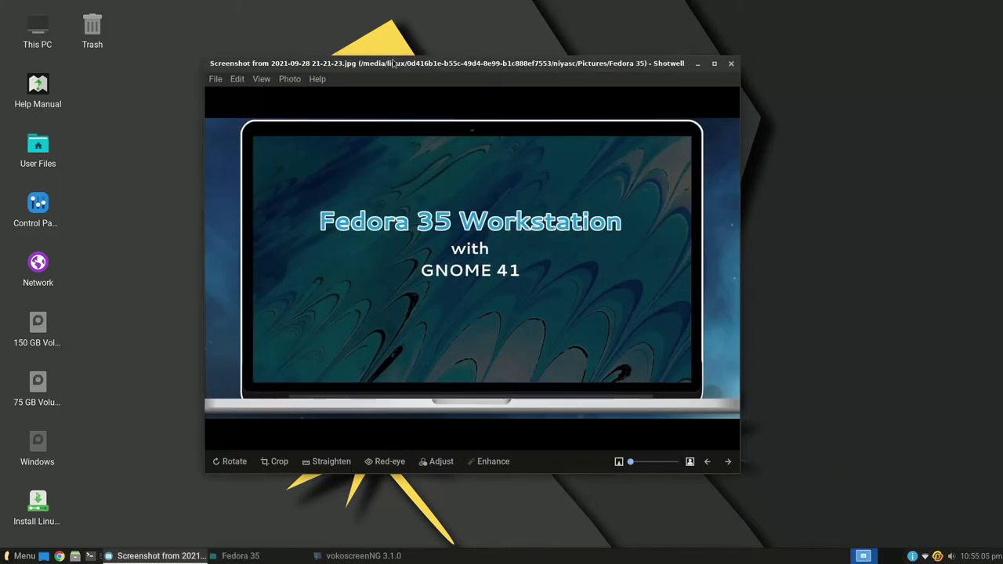
- Browse forward and back through the Fedora 35 screenshots in Shotwell and open Shotwell's About information
{"action": "key", "text": "Right"}
{"action": "key", "text": "Right"}
{"action": "key", "text": "Right"}
{"action": "key", "text": "Right"}
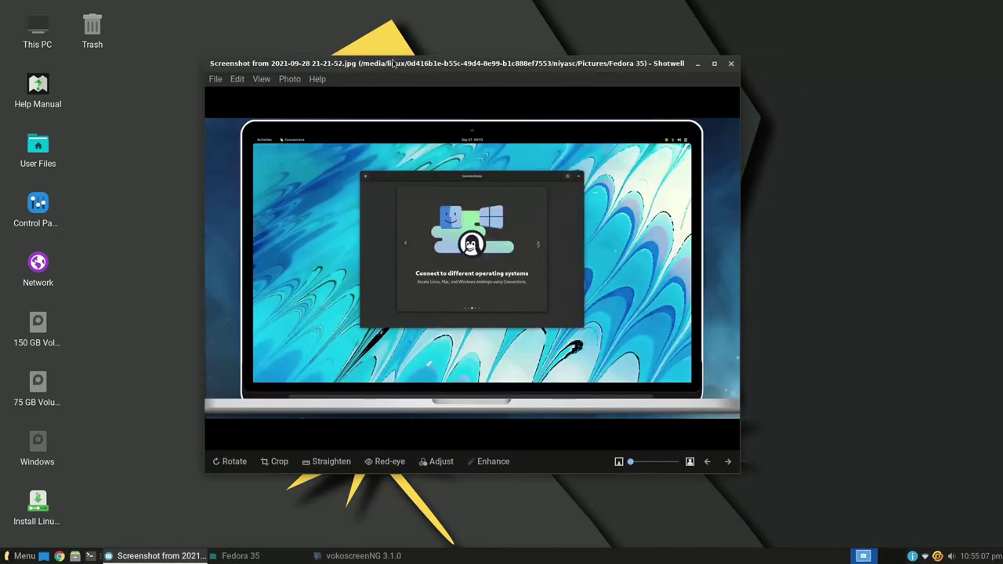
{"action": "key", "text": "Right"}
{"action": "key", "text": "Right"}
{"action": "key", "text": "Left"}
{"action": "key", "text": "Left"}
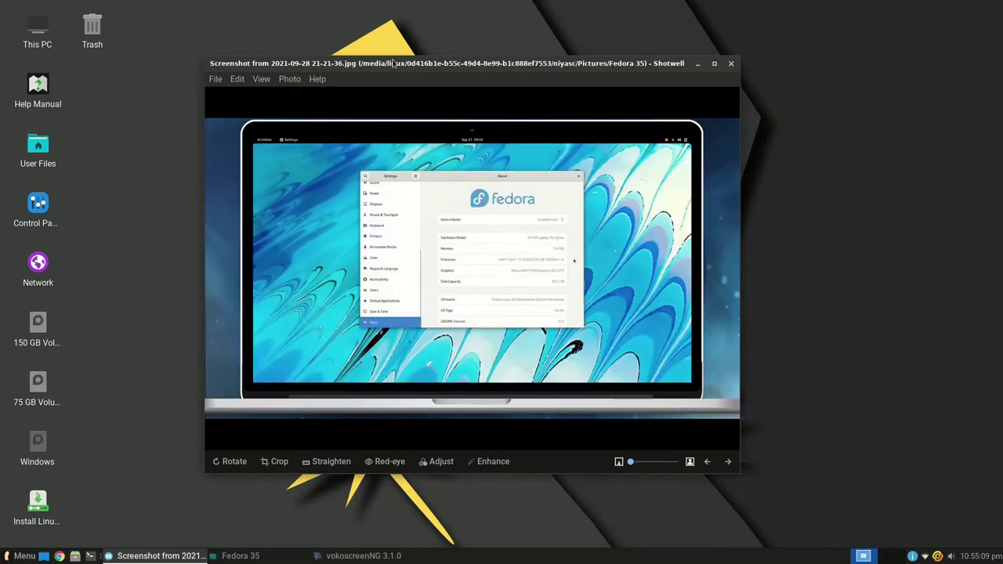
{"action": "left_click", "coordinate": [315, 81]}
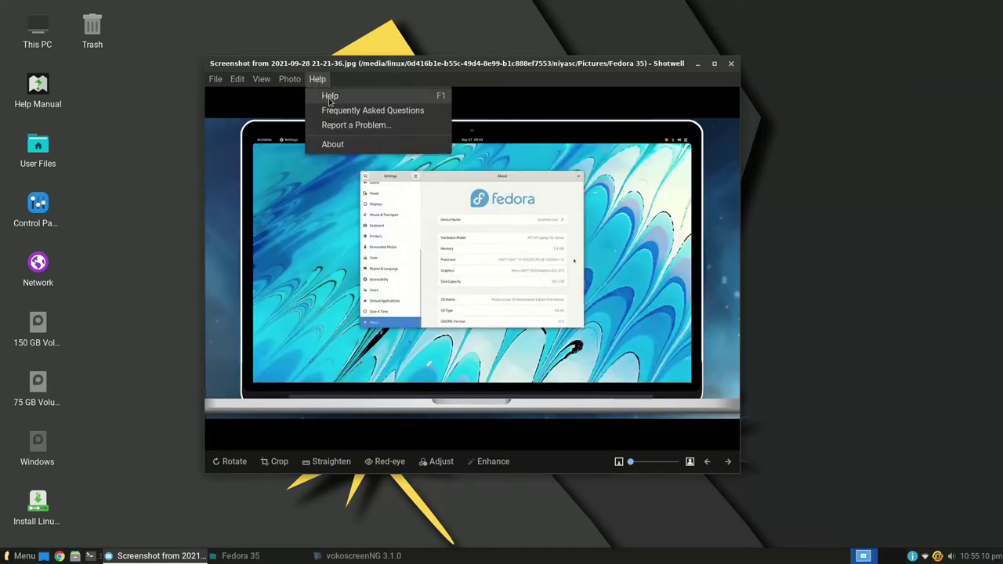
{"action": "left_click", "coordinate": [329, 143]}
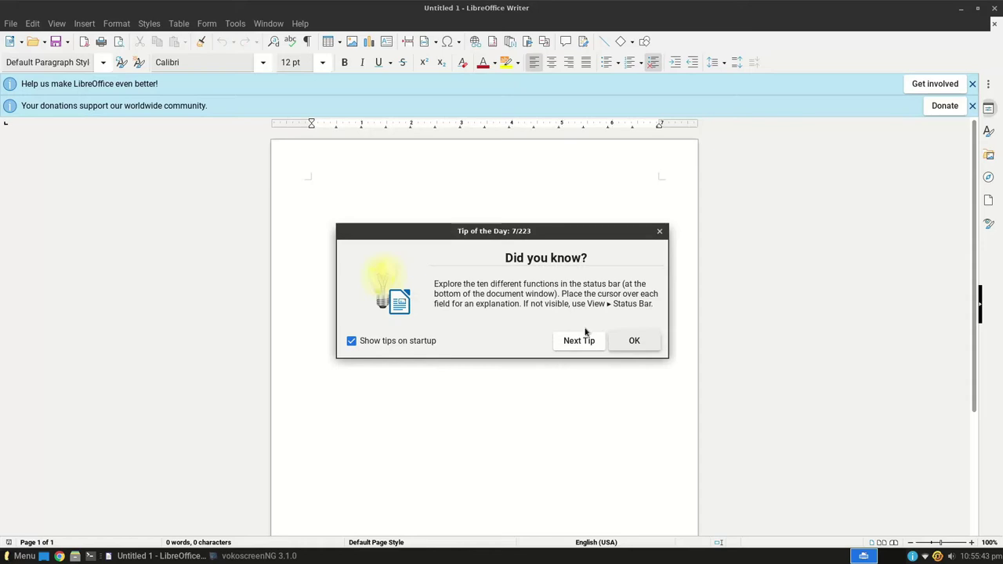
- Dismiss both information bars in the new Writer document and add the heading "Linux Lite 6.0" formatted in the Title style
{"action": "left_click", "coordinate": [971, 86]}
{"action": "left_click", "coordinate": [972, 84]}
{"action": "type", "text": "ite 6.0"}
{"action": "key", "text": "shift+Home"}
{"action": "left_click", "coordinate": [103, 62]}
{"action": "left_click", "coordinate": [47, 118]}
- Add a body paragraph below the title describing Linux Lite 6.0 as a stable Ubuntu based desktop release built on the Ubuntu 22.04.x series
{"action": "key", "text": "Return"}
{"action": "type", "text": "Linux Lite 6.0 is a stable release of Ubuntu based desktop operating system offering a full fledged desktop experience. This release is based on Ubuntu 22"}
{"action": "key", "text": "ctrl+shift+Up"}
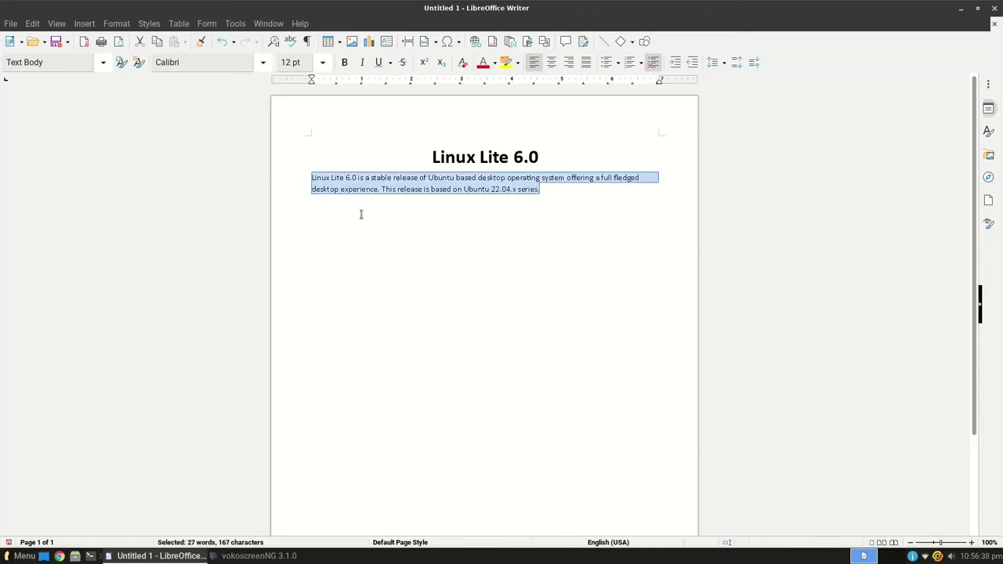
{"action": "scroll", "coordinate": [387, 229], "scroll_direction": "up", "scroll_amount": 2, "text": "ctrl"}
{"action": "left_click", "coordinate": [460, 243]}
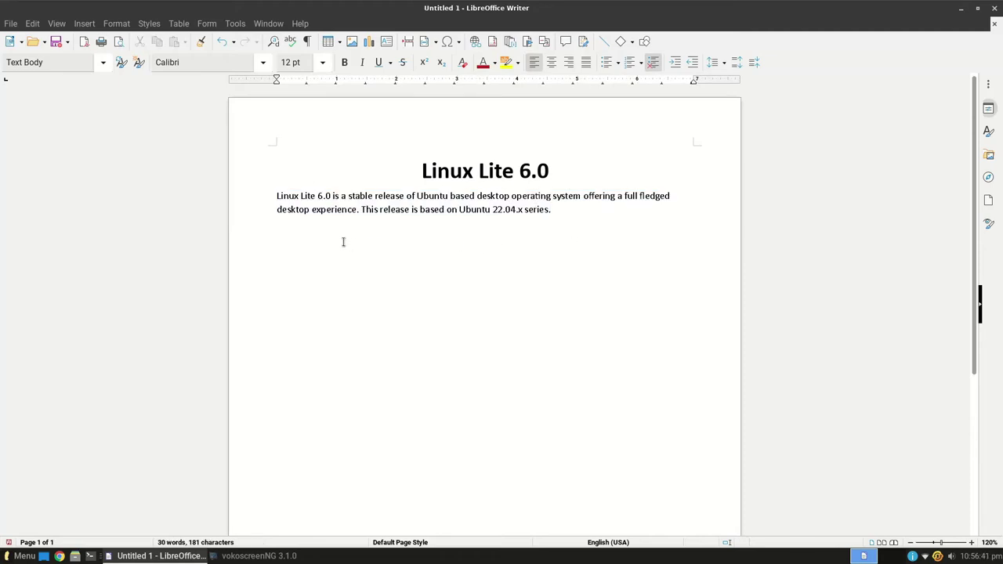
- Check the version information in About LibreOffice and close the dialog
{"action": "left_click", "coordinate": [301, 23]}
{"action": "left_click", "coordinate": [356, 239]}
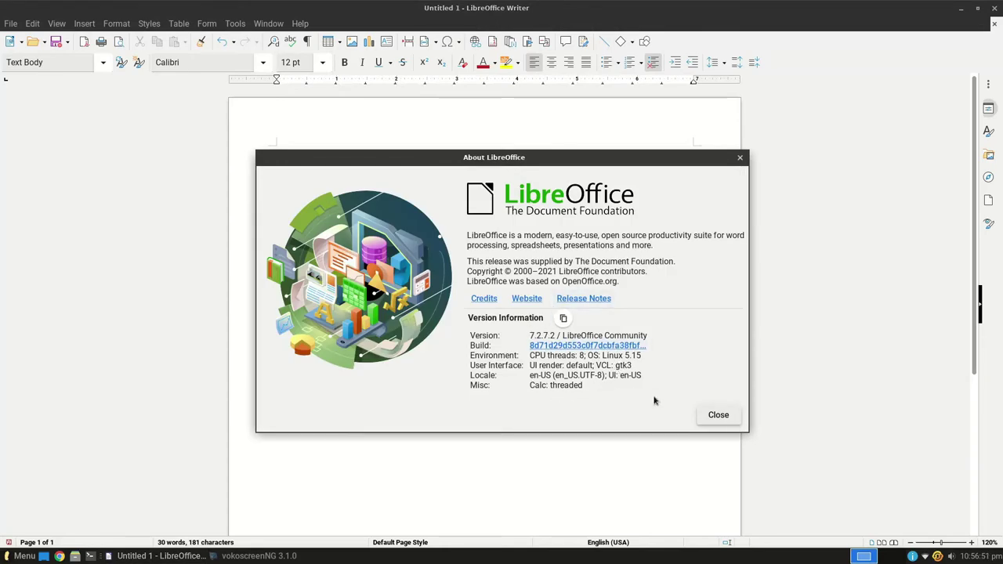
{"action": "left_click", "coordinate": [718, 415]}
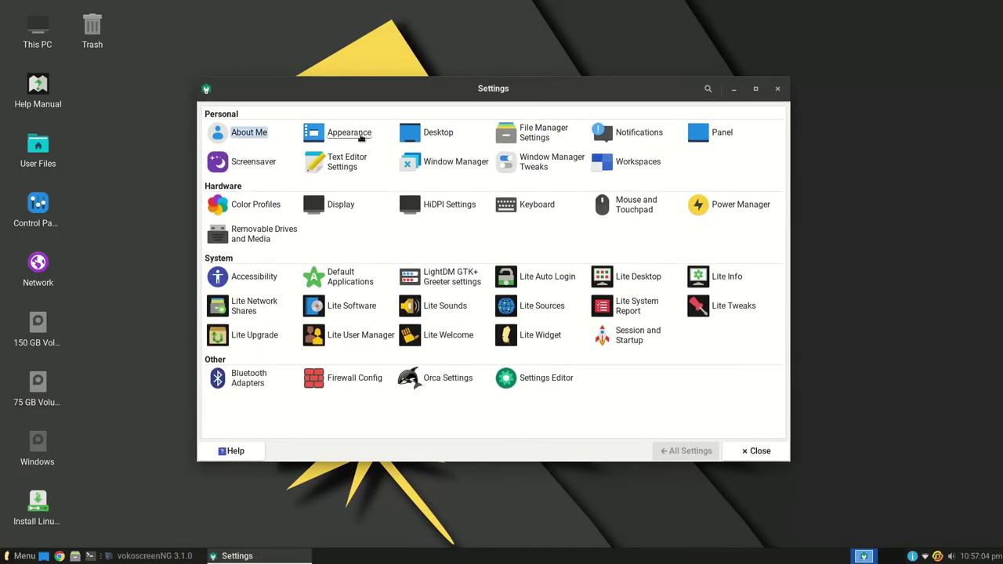
- Try the Materia-compact and Materia-dark-compact styles in the Appearance settings, switch back to Materia and return to the settings overview
{"action": "left_click", "coordinate": [369, 134]}
{"action": "left_click", "coordinate": [239, 219]}
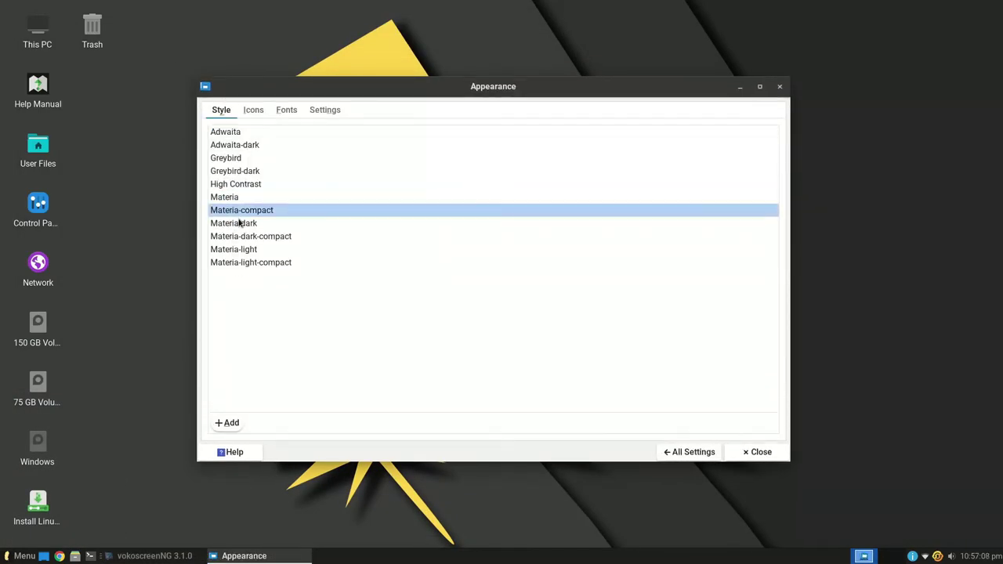
{"action": "left_click", "coordinate": [248, 199]}
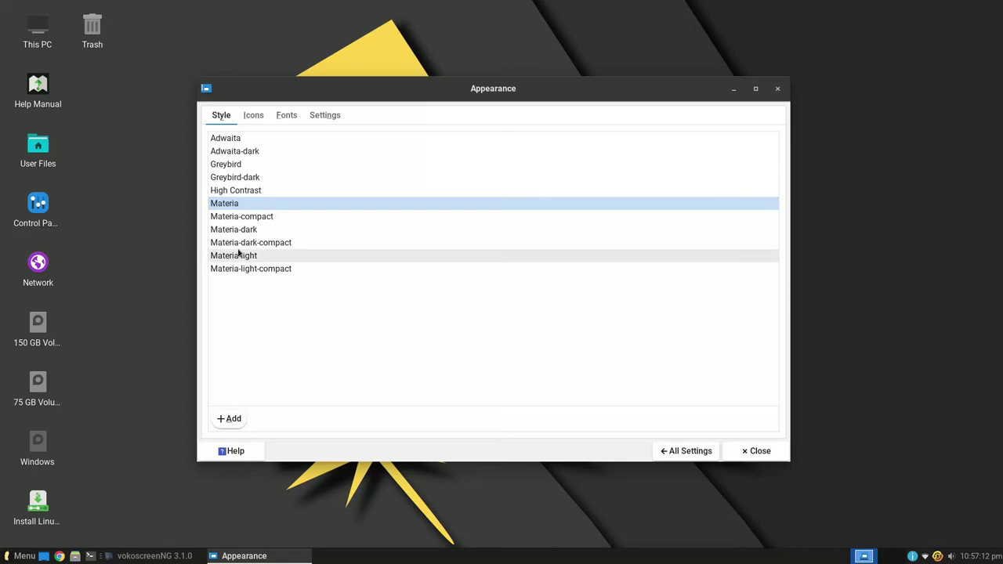
{"action": "left_click", "coordinate": [274, 238]}
{"action": "left_click", "coordinate": [256, 201]}
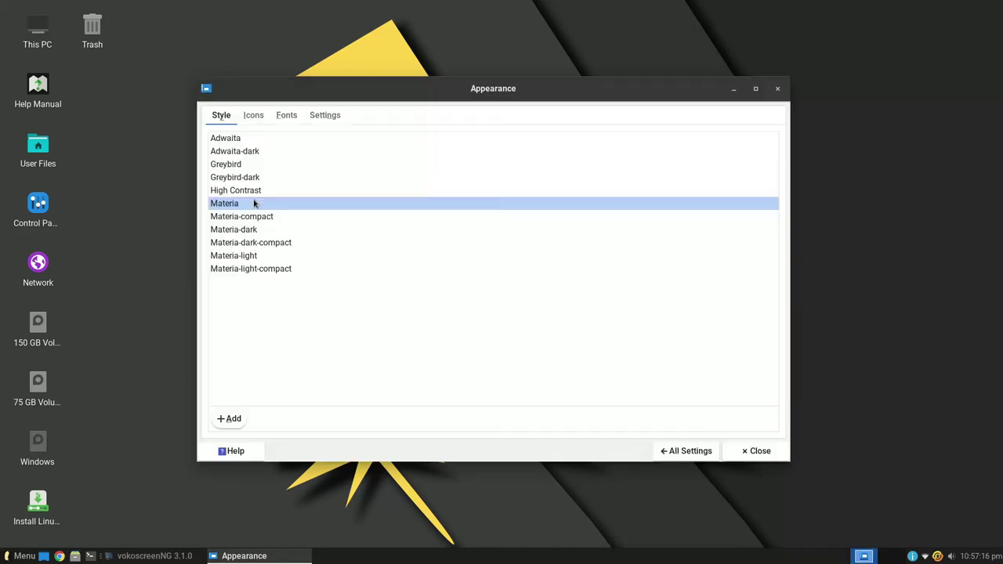
{"action": "left_click", "coordinate": [688, 450]}
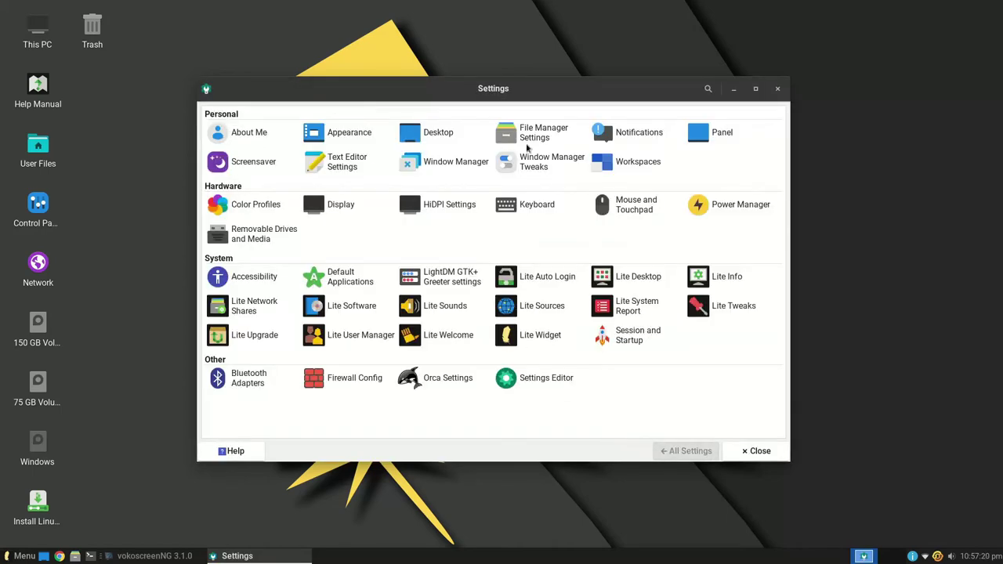
- Try the Vertical and Deskbar modes for Panel 1, set the mode back to Horizontal and return to the settings overview
{"action": "left_click", "coordinate": [706, 139]}
{"action": "left_click", "coordinate": [376, 181]}
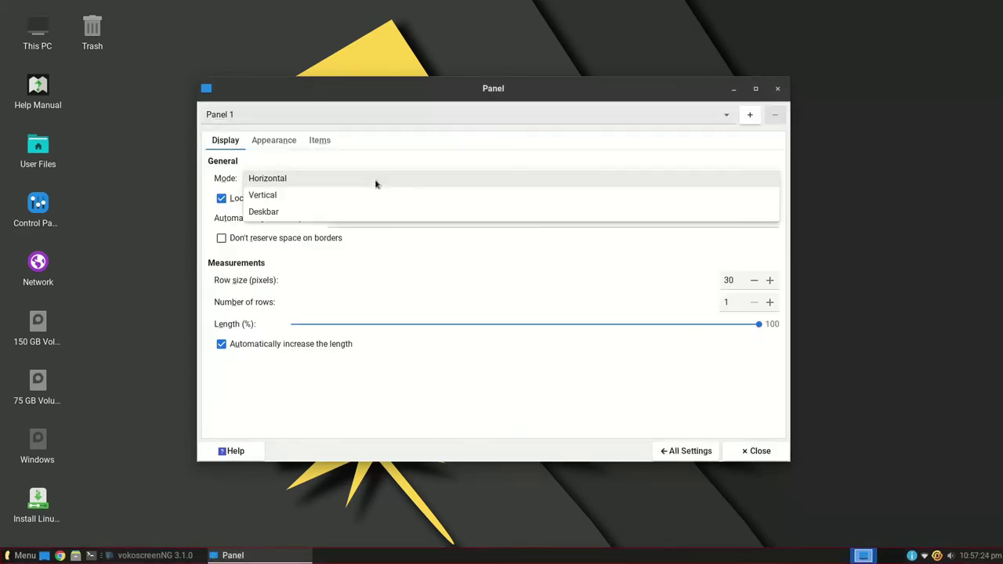
{"action": "left_click", "coordinate": [345, 197]}
{"action": "left_click", "coordinate": [321, 178]}
{"action": "left_click", "coordinate": [309, 196]}
{"action": "left_click", "coordinate": [307, 179]}
{"action": "left_click", "coordinate": [310, 151]}
{"action": "left_click", "coordinate": [668, 450]}
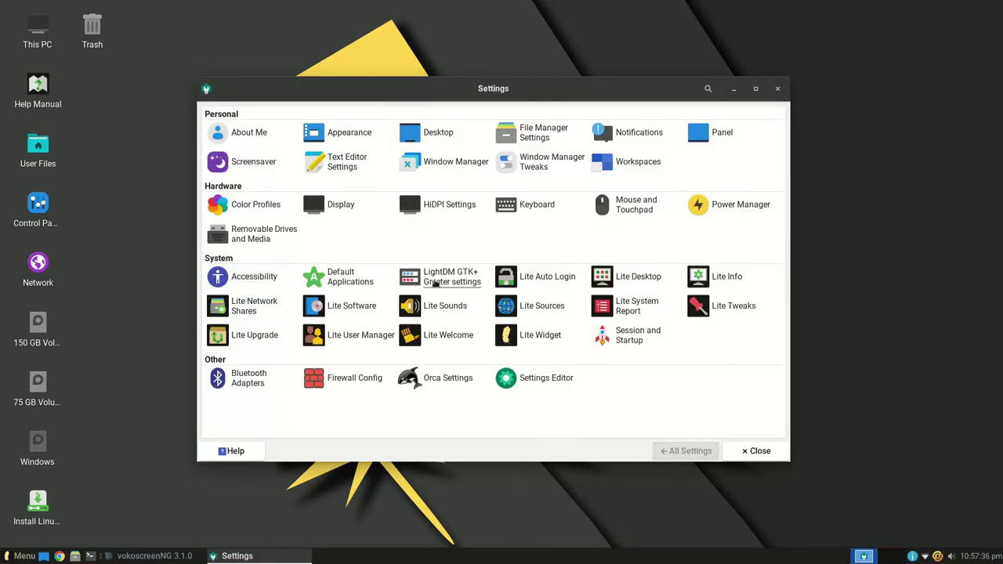
- View the desktop icon options in Lite Desktop and cancel without changing any
{"action": "left_click", "coordinate": [634, 280]}
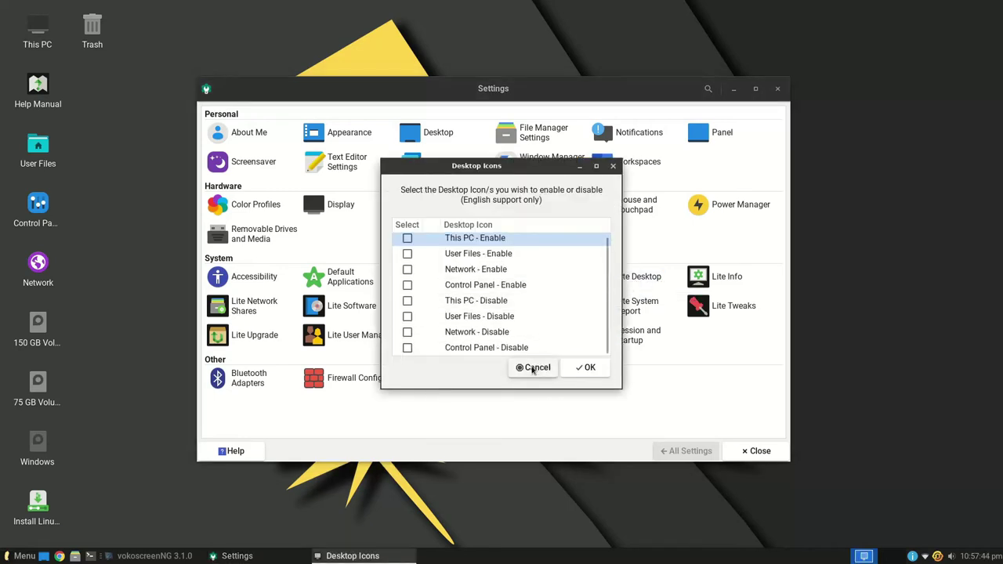
{"action": "left_click", "coordinate": [532, 367]}
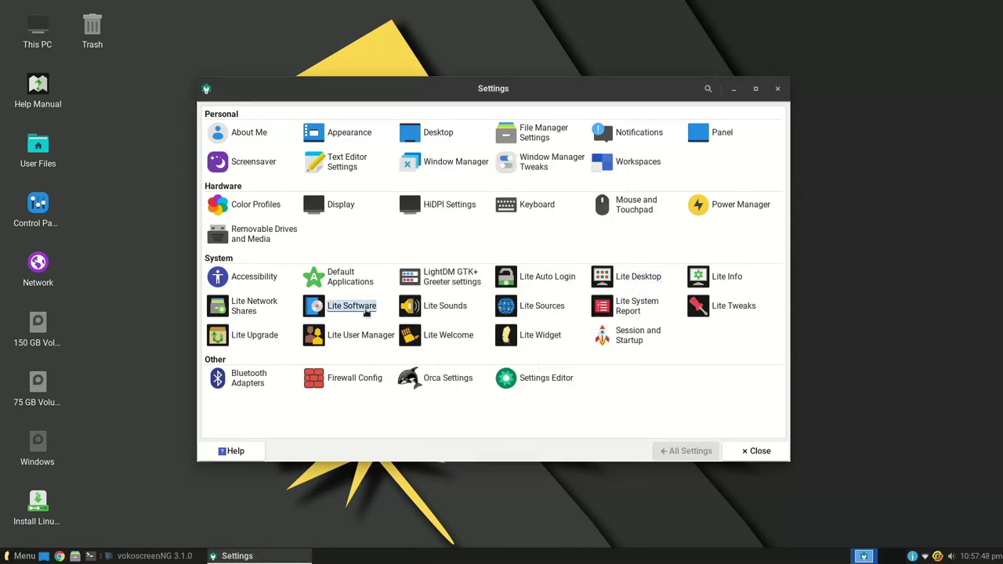
- Start Lite Software, dismiss the source update error and open the list of programs available to install
{"action": "left_click", "coordinate": [365, 312]}
{"action": "left_click", "coordinate": [647, 325]}
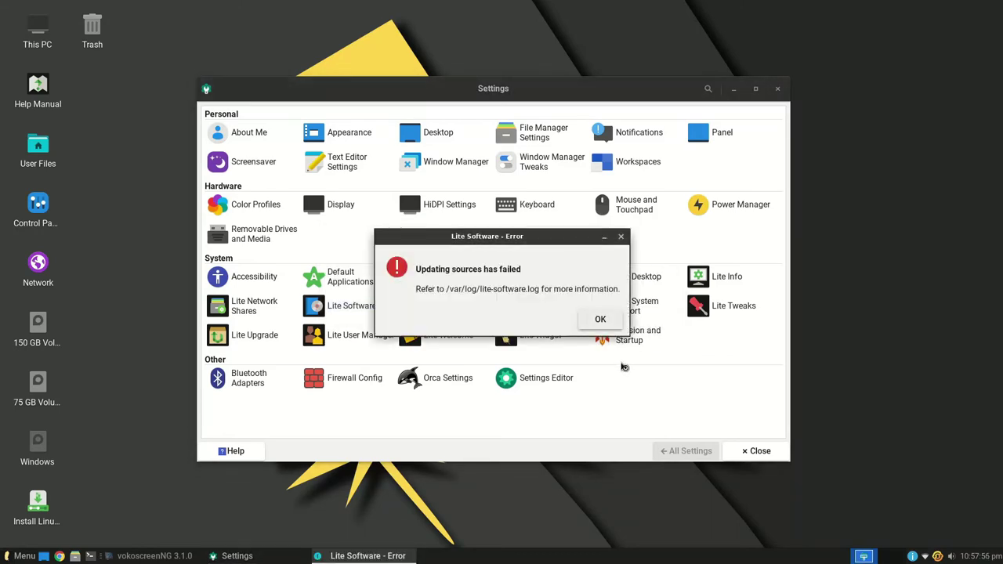
{"action": "left_click", "coordinate": [600, 319]}
{"action": "left_click", "coordinate": [539, 329]}
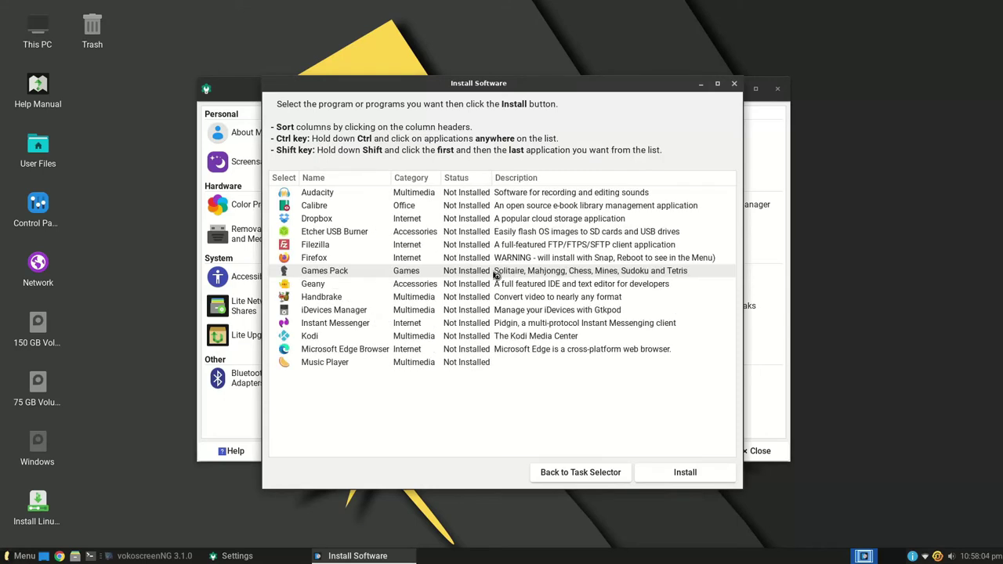
- Choose Geany from the list of installable programs, install it and quit Lite Software
{"action": "scroll", "coordinate": [462, 326], "scroll_direction": "down", "scroll_amount": 5}
{"action": "scroll", "coordinate": [462, 323], "scroll_direction": "down", "scroll_amount": 2}
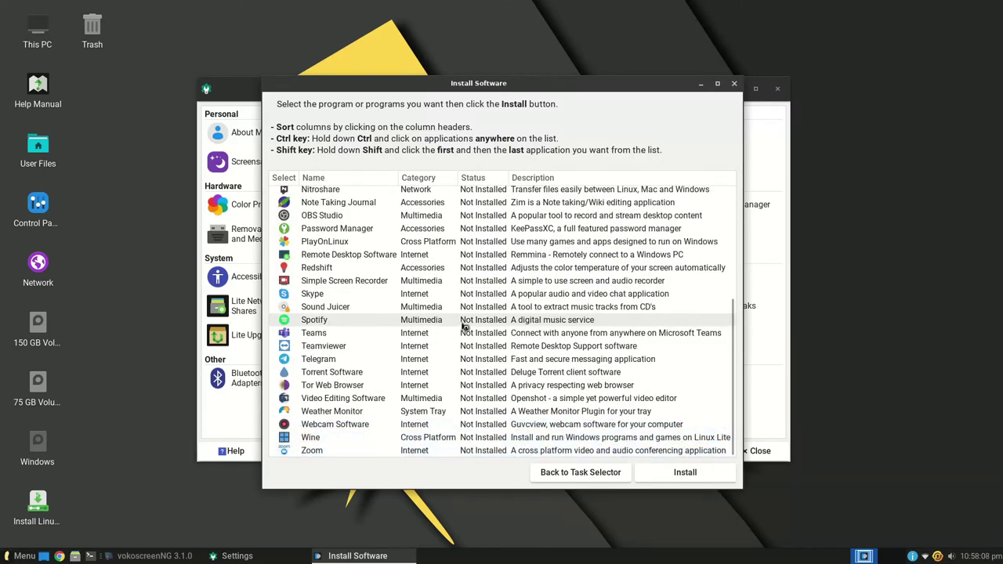
{"action": "scroll", "coordinate": [463, 323], "scroll_direction": "up", "scroll_amount": 8}
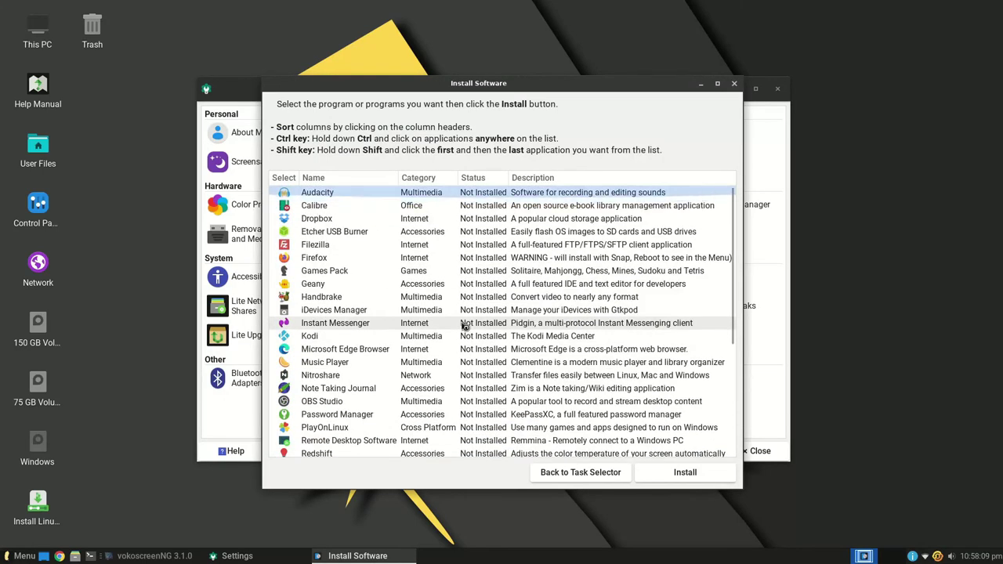
{"action": "left_click", "coordinate": [347, 285]}
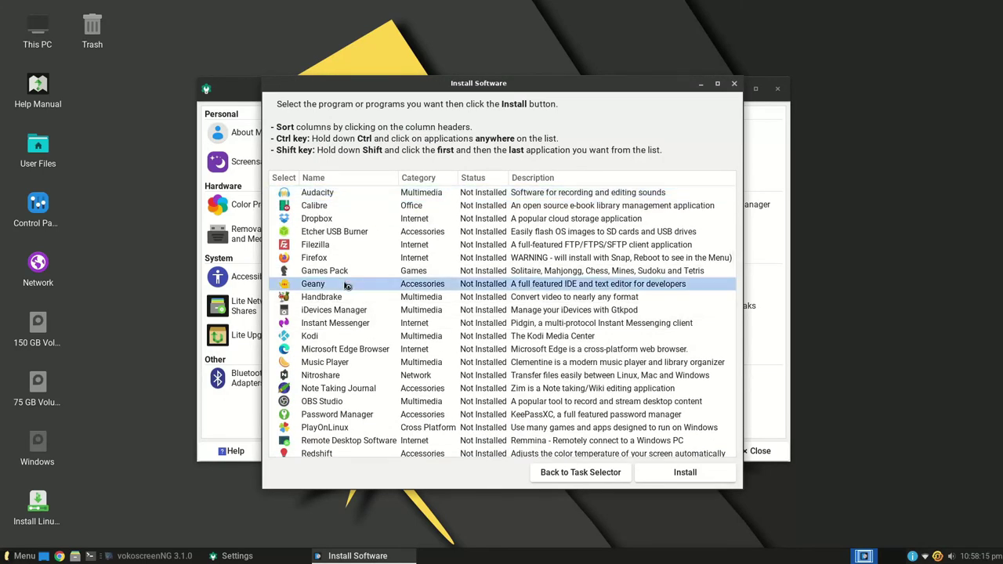
{"action": "left_click", "coordinate": [656, 474]}
{"action": "left_click", "coordinate": [573, 326]}
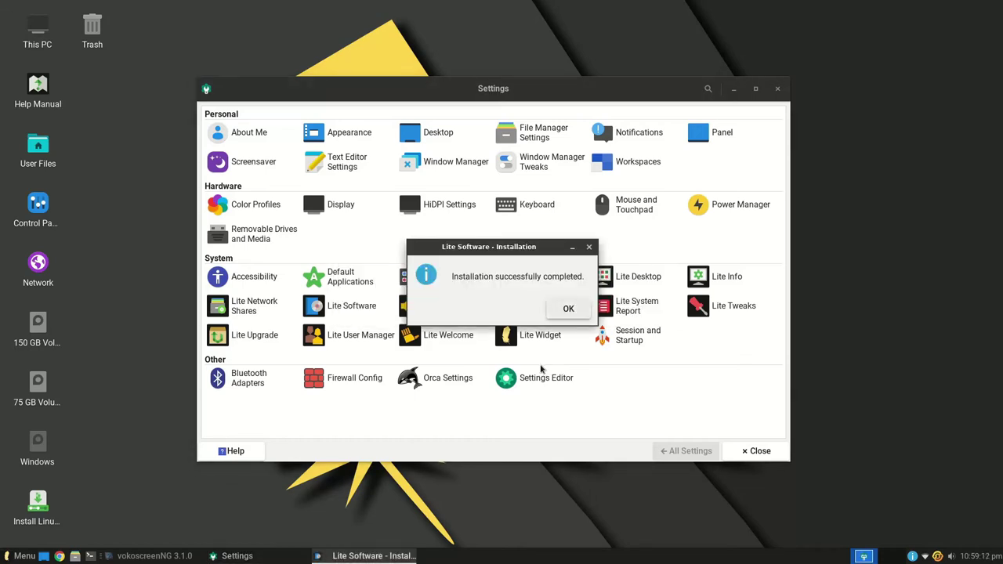
{"action": "left_click", "coordinate": [561, 311]}
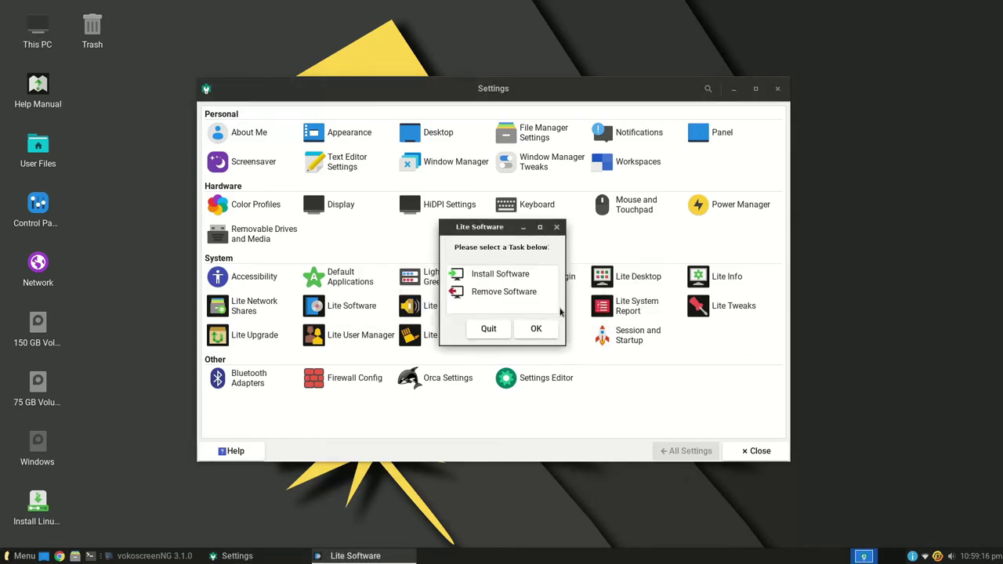
{"action": "left_click", "coordinate": [494, 332]}
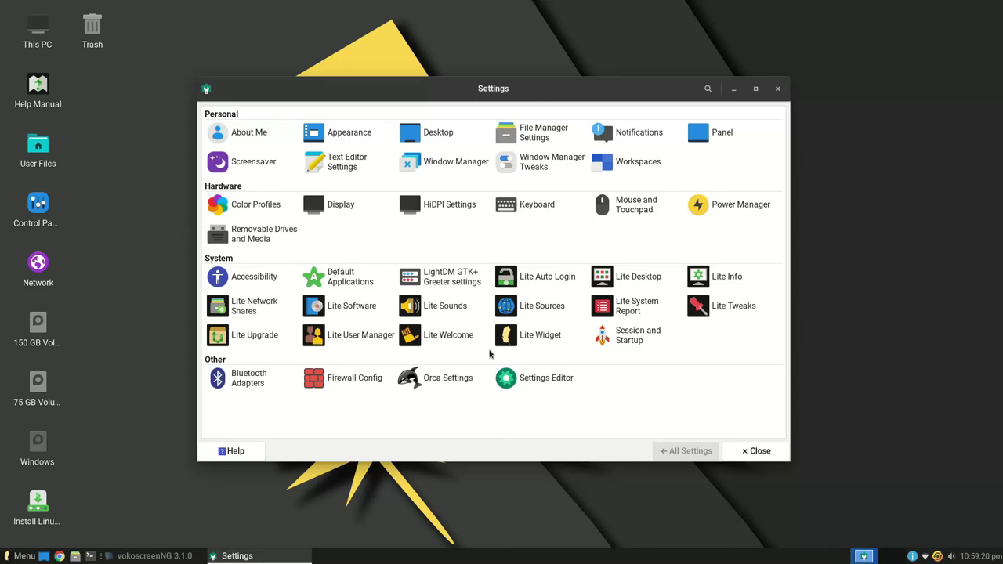
- Find Geany through the application search, launch it and close its window
{"action": "left_click", "coordinate": [16, 554]}
{"action": "type", "text": "ges"}
{"action": "key", "text": "BackSpace"}
{"action": "type", "text": "any"}
{"action": "key", "text": "Return"}
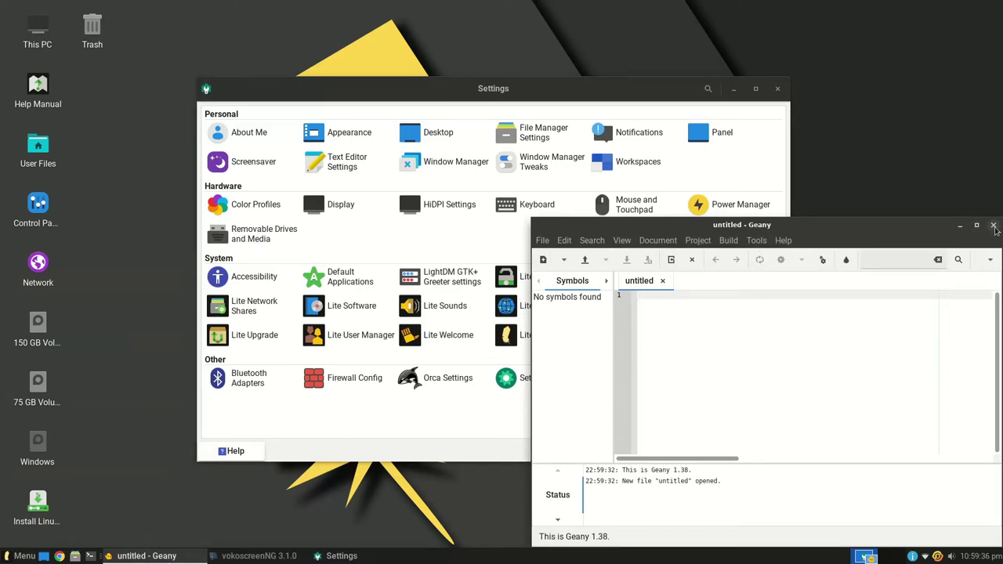
{"action": "left_click", "coordinate": [993, 226]}
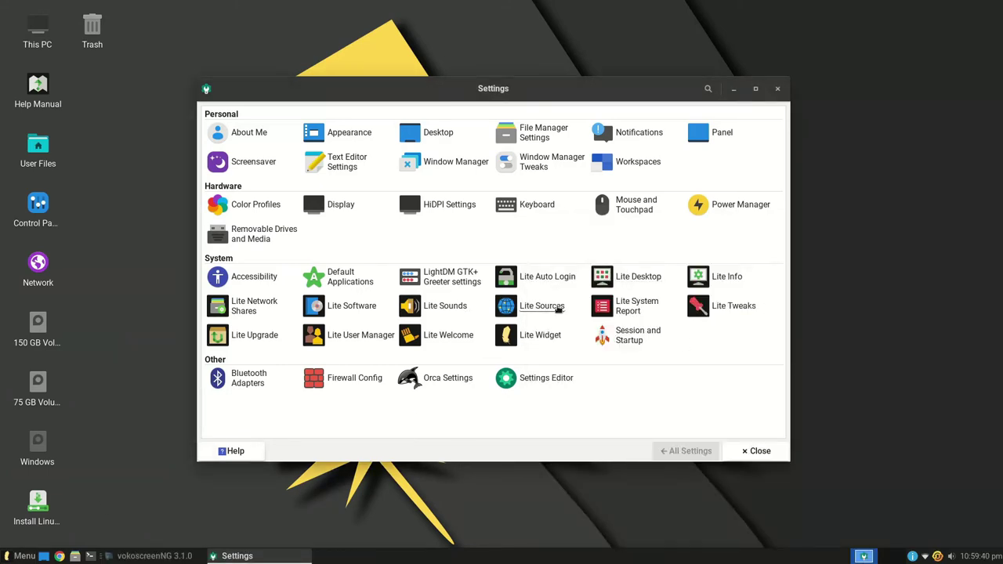
- Look through the tasks in Lite Tweaks and quit it, and open Lite Upgrade and dismiss its dialog
{"action": "left_click", "coordinate": [728, 307]}
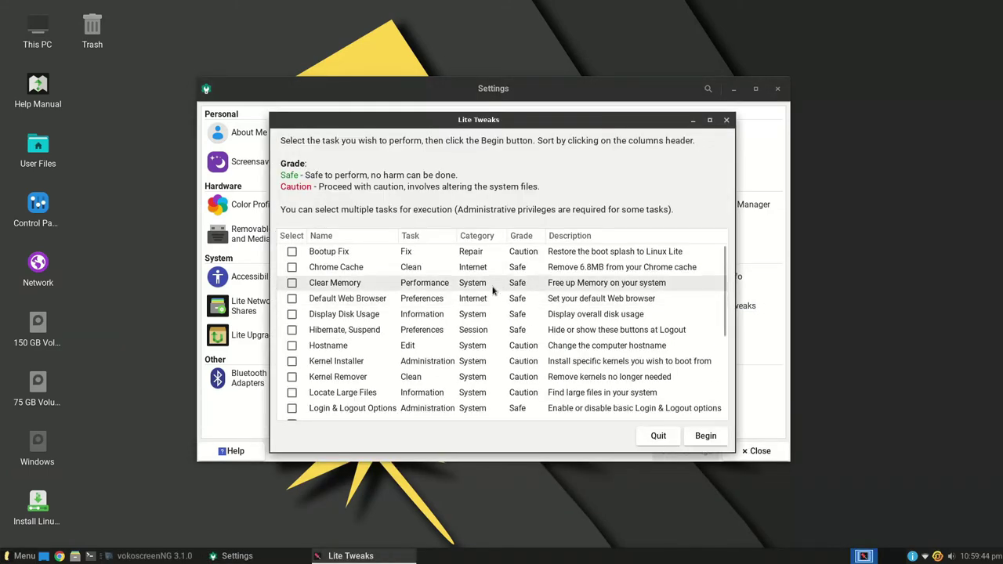
{"action": "scroll", "coordinate": [329, 337], "scroll_direction": "down", "scroll_amount": 5}
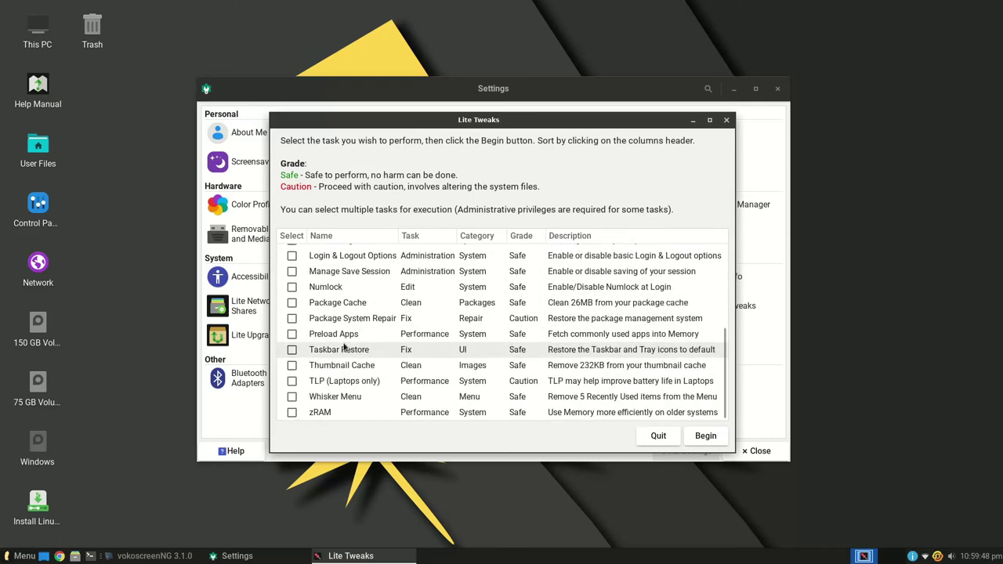
{"action": "left_click", "coordinate": [658, 437]}
{"action": "left_click", "coordinate": [254, 337]}
{"action": "left_click", "coordinate": [574, 309]}
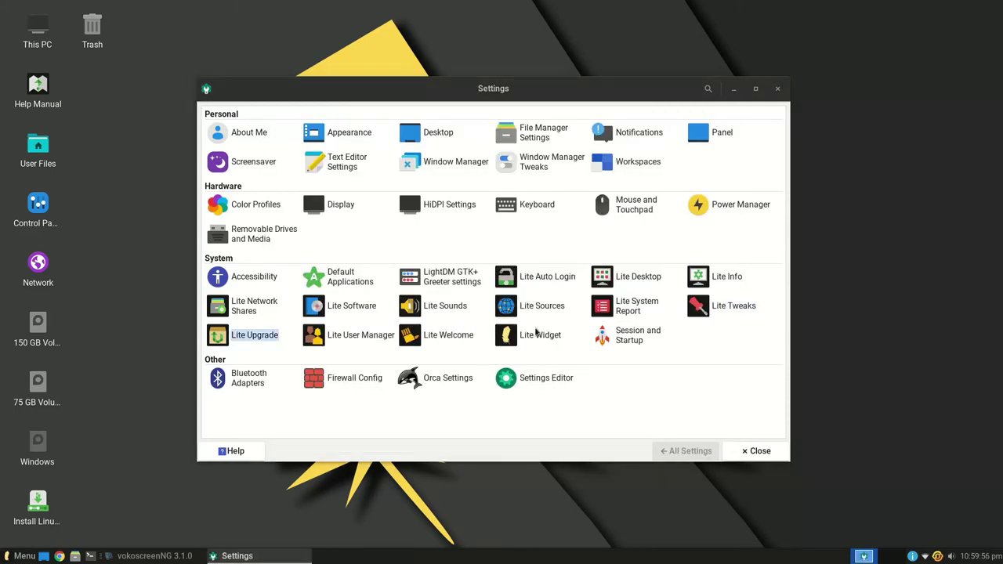
- Enable the Lite Widget on the desktop and disable it again
{"action": "left_click", "coordinate": [540, 337]}
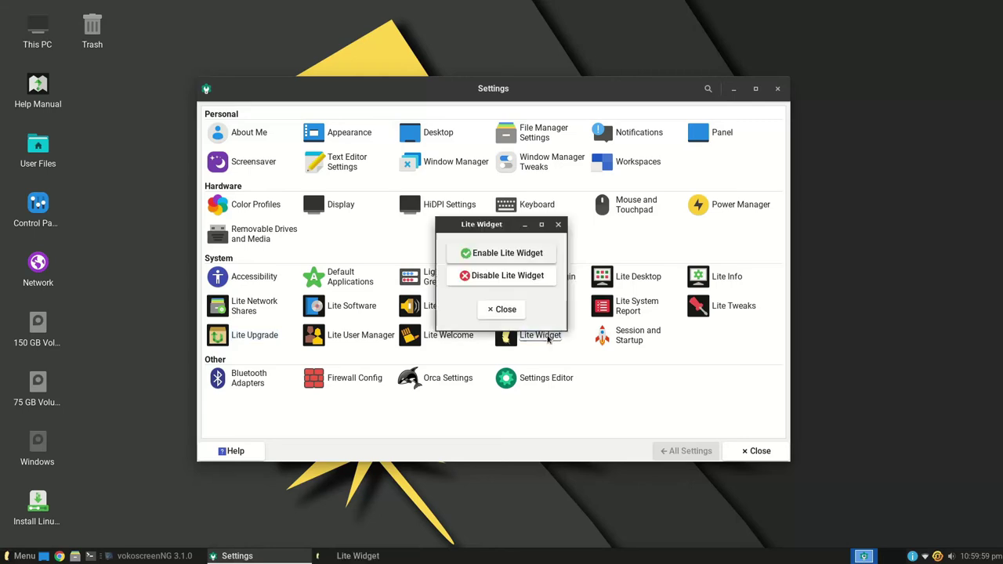
{"action": "left_click", "coordinate": [523, 260]}
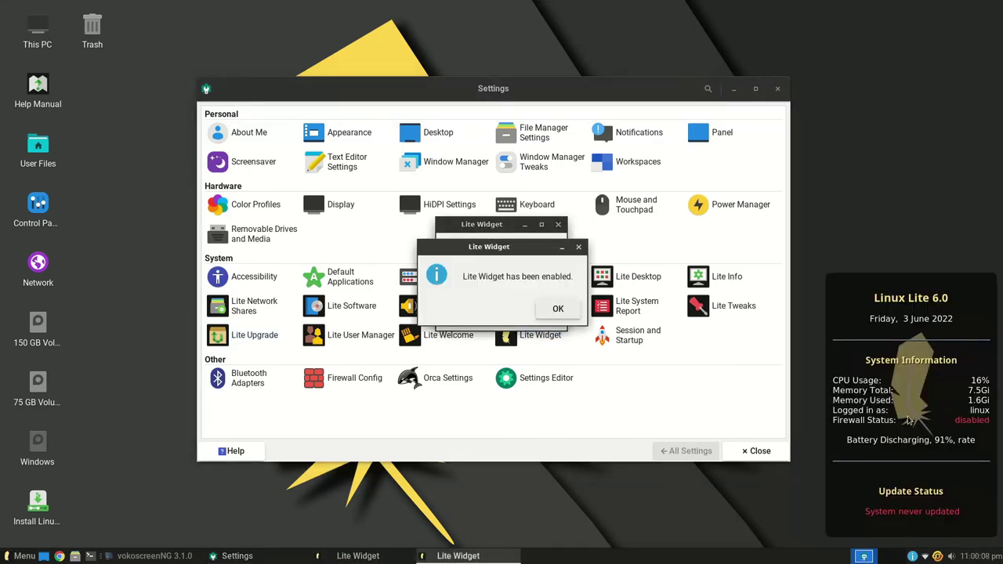
{"action": "left_click", "coordinate": [560, 311]}
{"action": "left_click", "coordinate": [524, 278]}
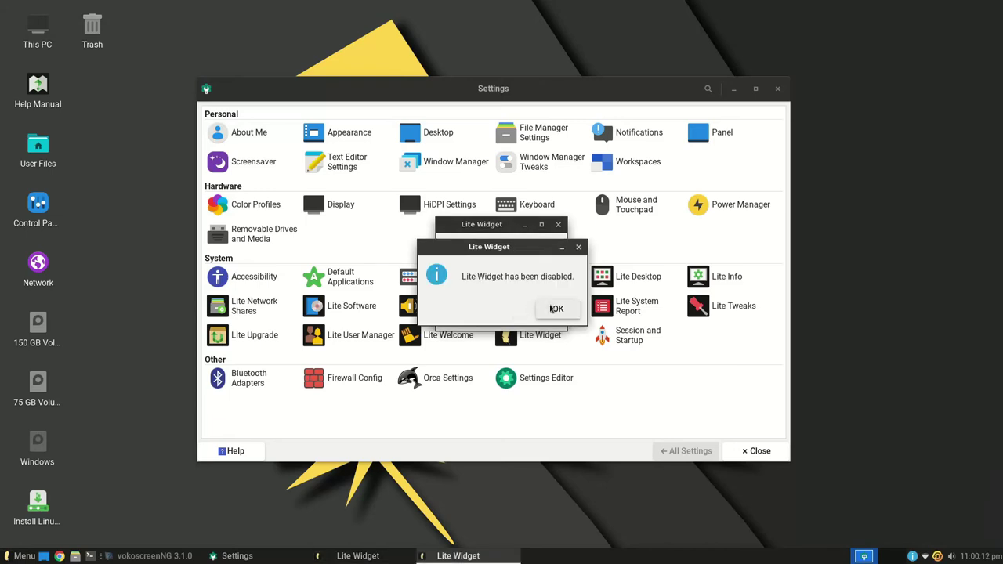
{"action": "left_click", "coordinate": [552, 309]}
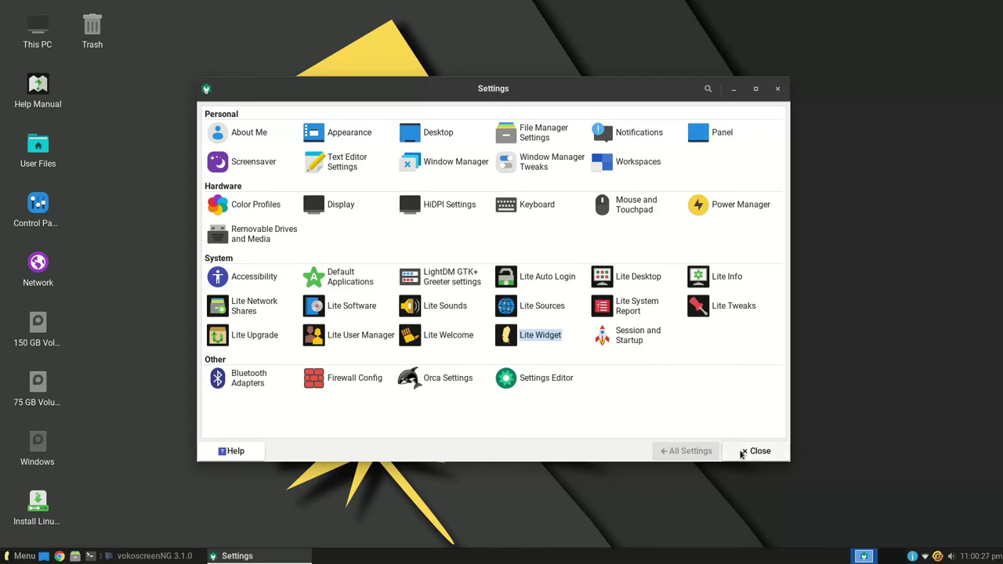
- Close the Settings window and launch the Onboard onscreen keyboard by searching the applications for "key"
{"action": "left_click", "coordinate": [756, 452]}
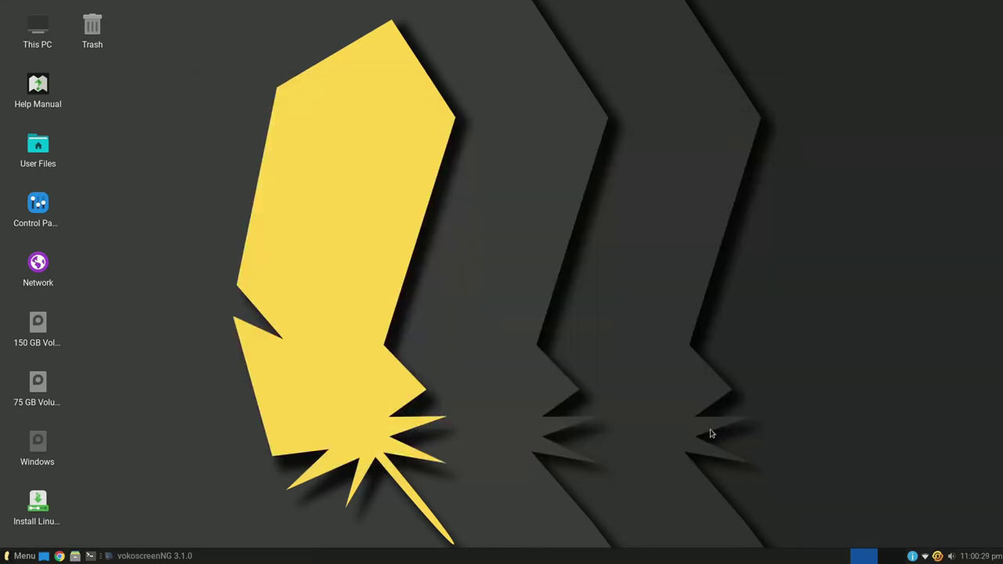
{"action": "key", "text": "super"}
{"action": "type", "text": "key"}
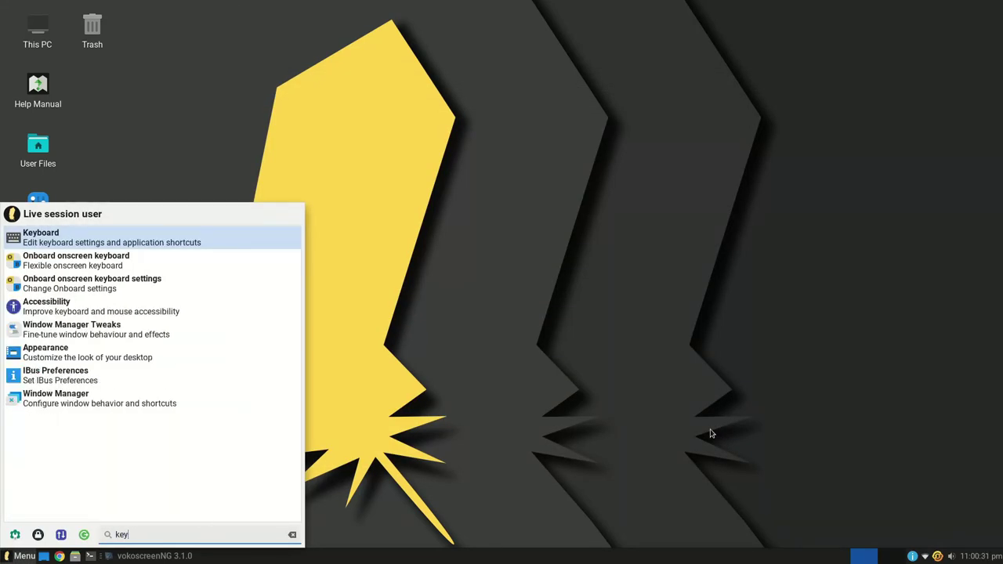
{"action": "key", "text": "Down"}
{"action": "key", "text": "Return"}
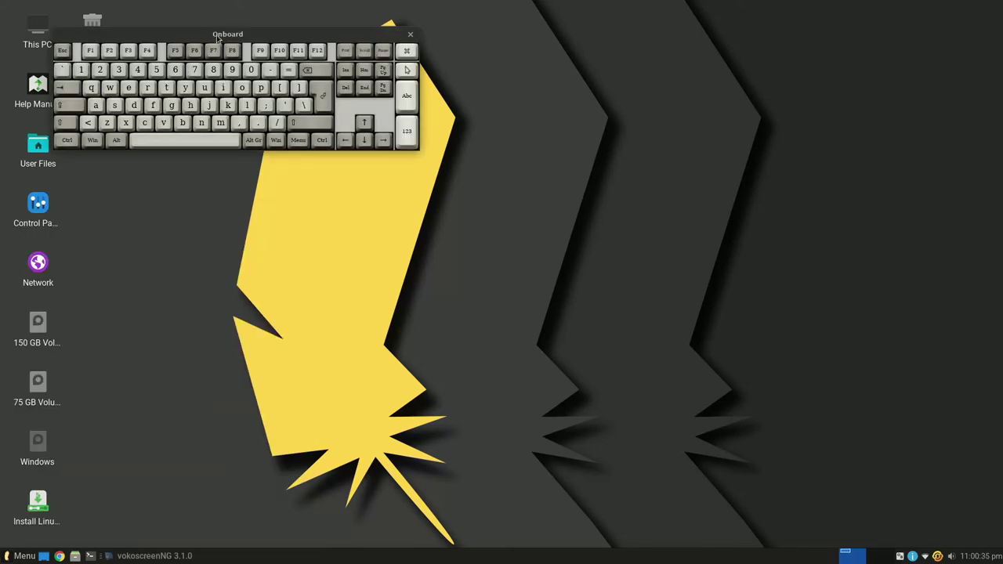
- Move the Onboard keyboard towards the middle of the desktop and try its o, i and u keys
{"action": "left_click_drag", "start_coordinate": [218, 39], "coordinate": [505, 145]}
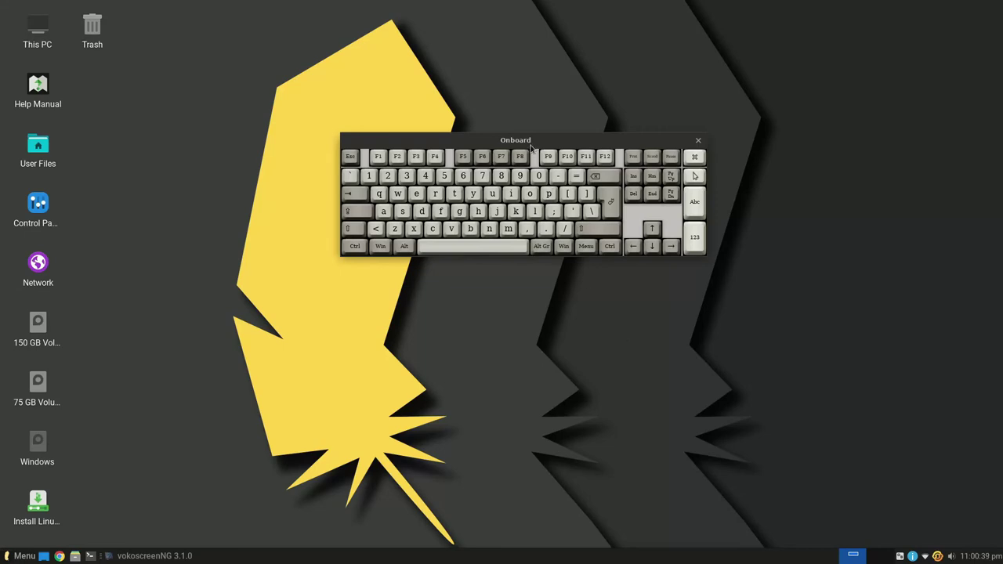
{"action": "left_click", "coordinate": [529, 195]}
{"action": "left_click", "coordinate": [511, 194]}
{"action": "left_click", "coordinate": [491, 194]}
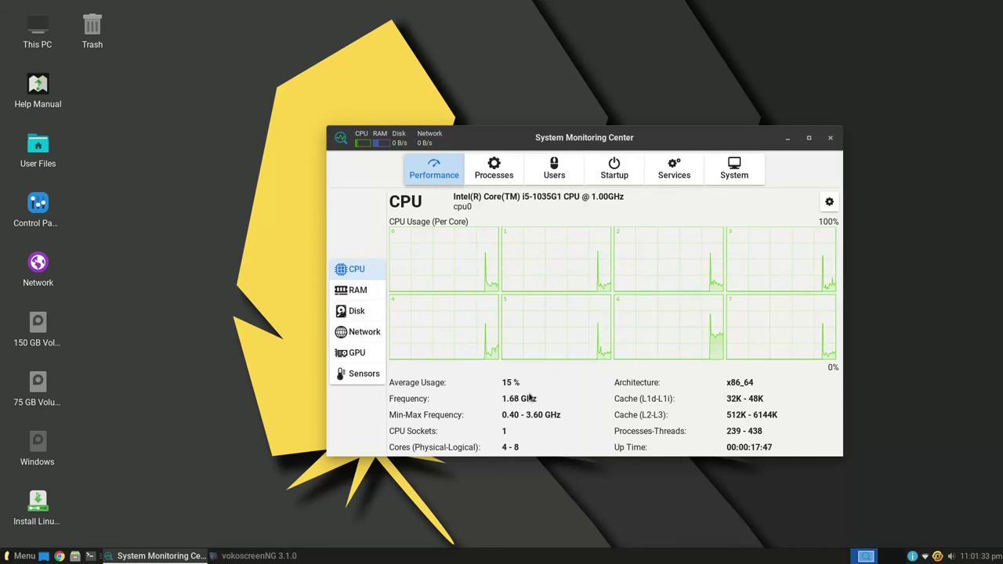
- View the Processes, Users and Startup sections of System Monitoring Center
{"action": "left_click", "coordinate": [510, 171]}
{"action": "left_click", "coordinate": [562, 177]}
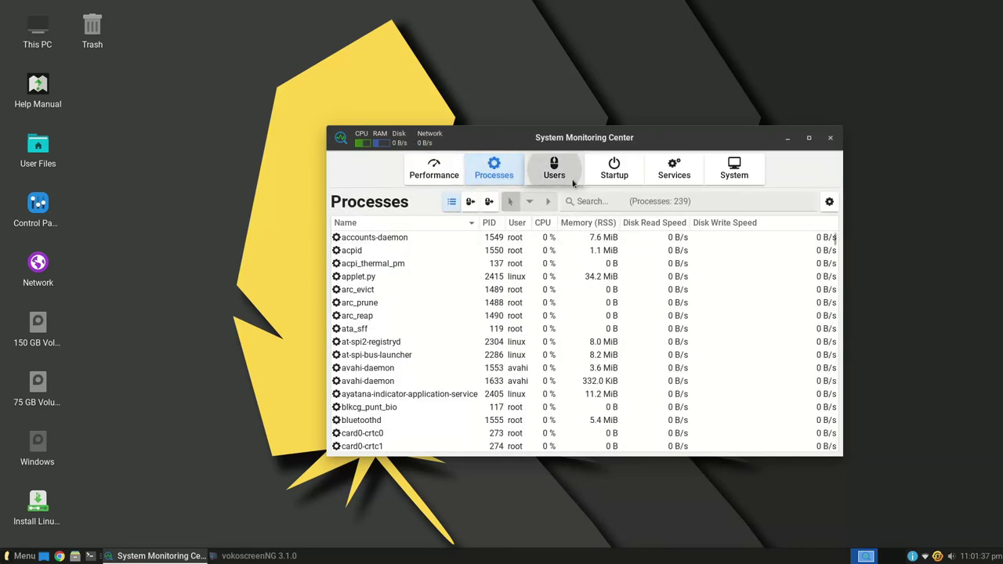
{"action": "left_click", "coordinate": [623, 177]}
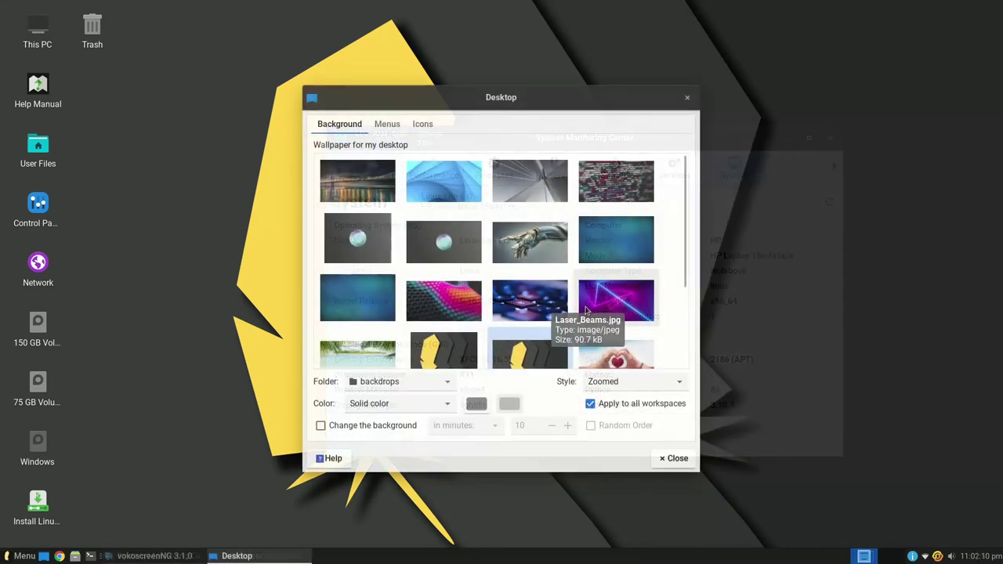
- Try the dark blue, multicoloured scales and larger yellow feather wallpapers, and return to the wide yellow feather wallpaper
{"action": "scroll", "coordinate": [587, 314], "scroll_direction": "down", "scroll_amount": 3}
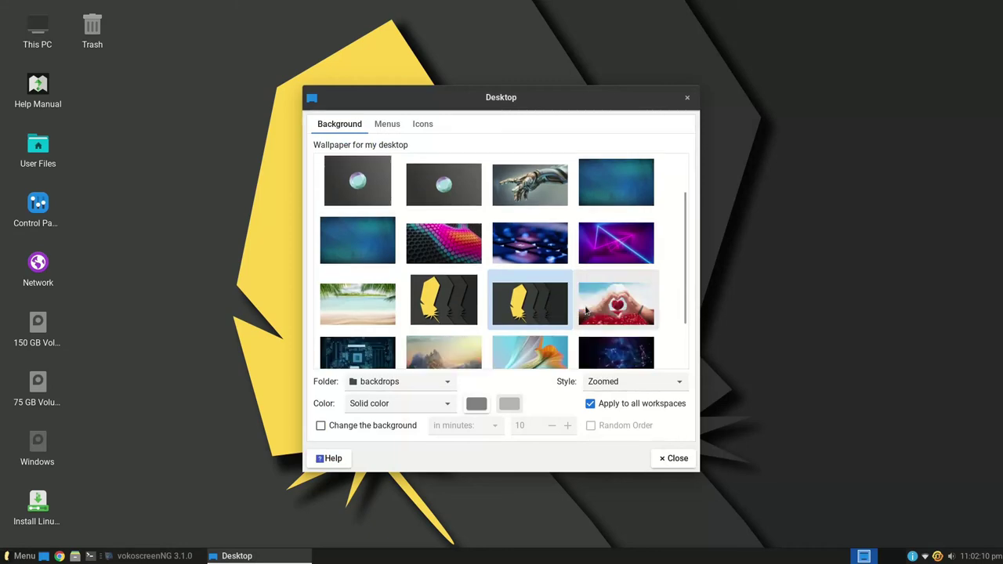
{"action": "left_click", "coordinate": [537, 251]}
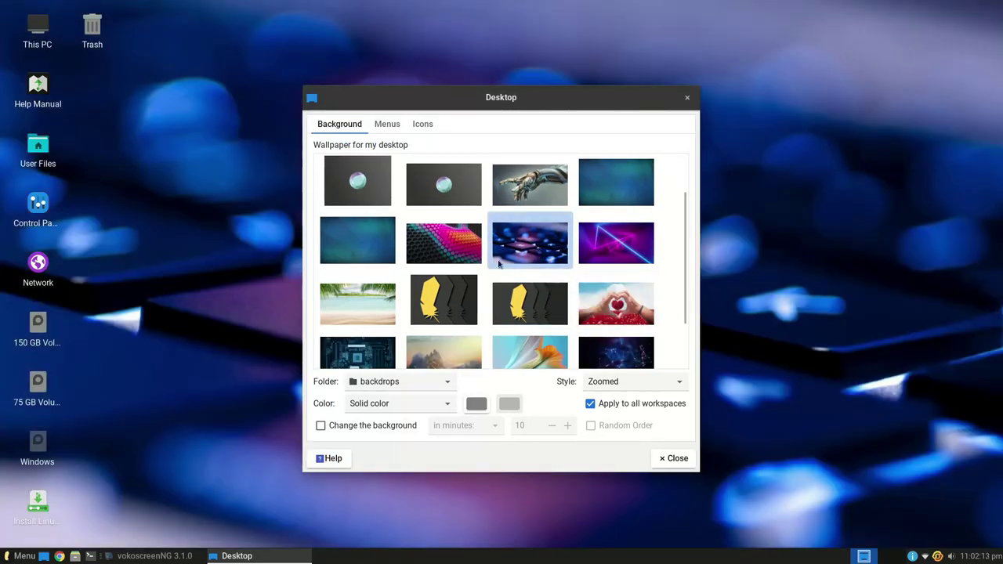
{"action": "left_click", "coordinate": [473, 252]}
{"action": "left_click", "coordinate": [442, 301]}
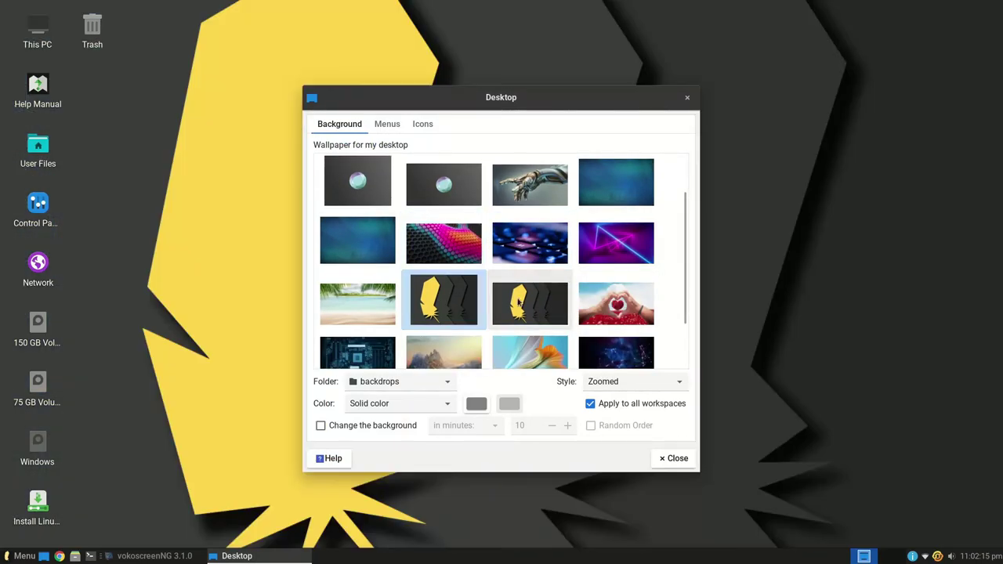
{"action": "left_click", "coordinate": [535, 307]}
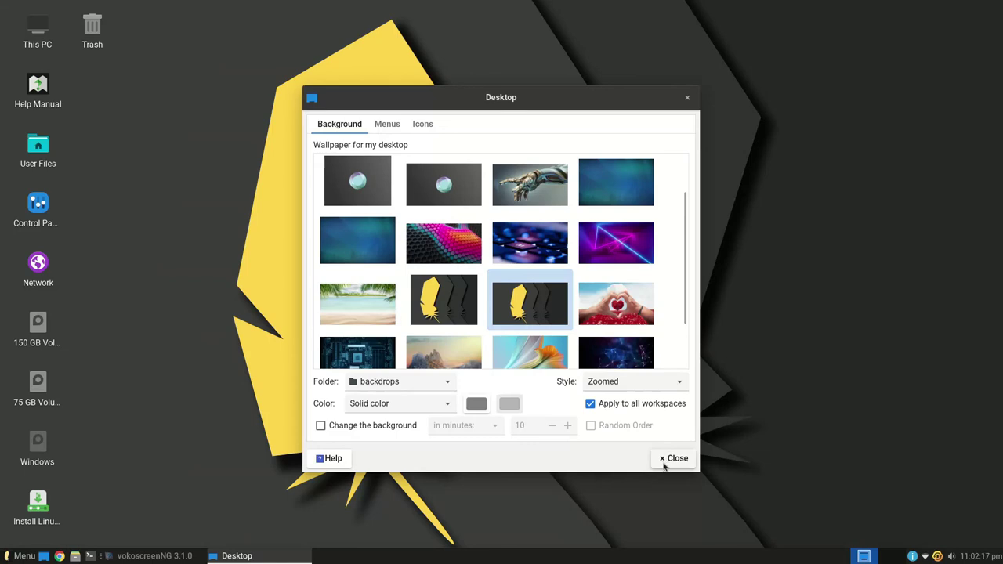
- Try the Laser_Beams.jpg wallpaper, restore the wide yellow feather wallpaper and close the Desktop settings
{"action": "left_click", "coordinate": [619, 252]}
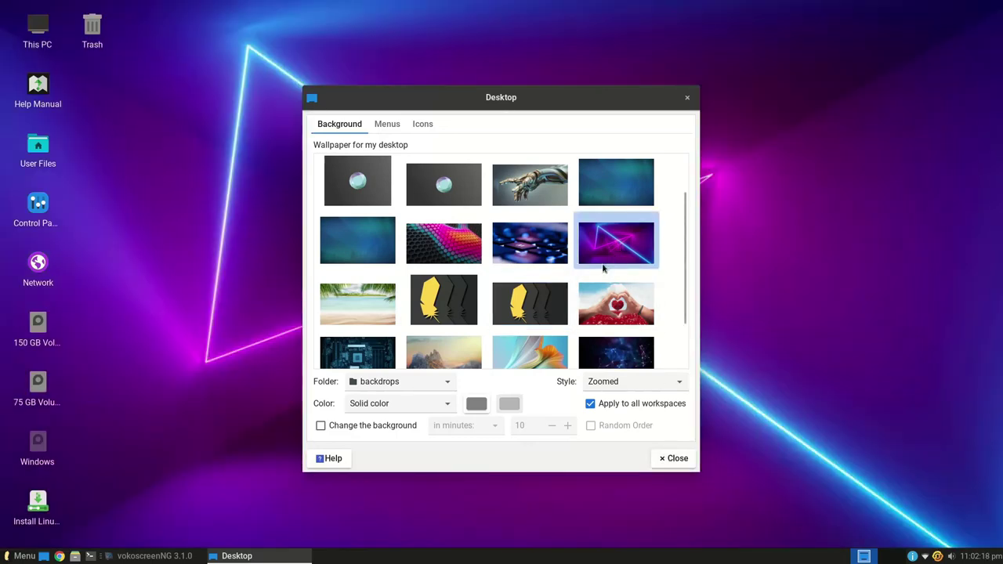
{"action": "left_click", "coordinate": [538, 307]}
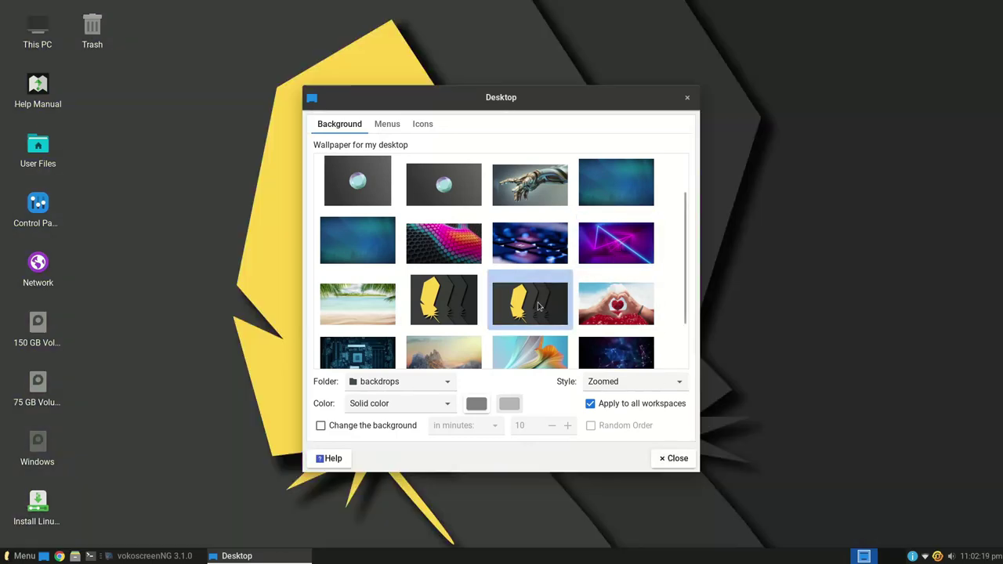
{"action": "left_click", "coordinate": [672, 459]}
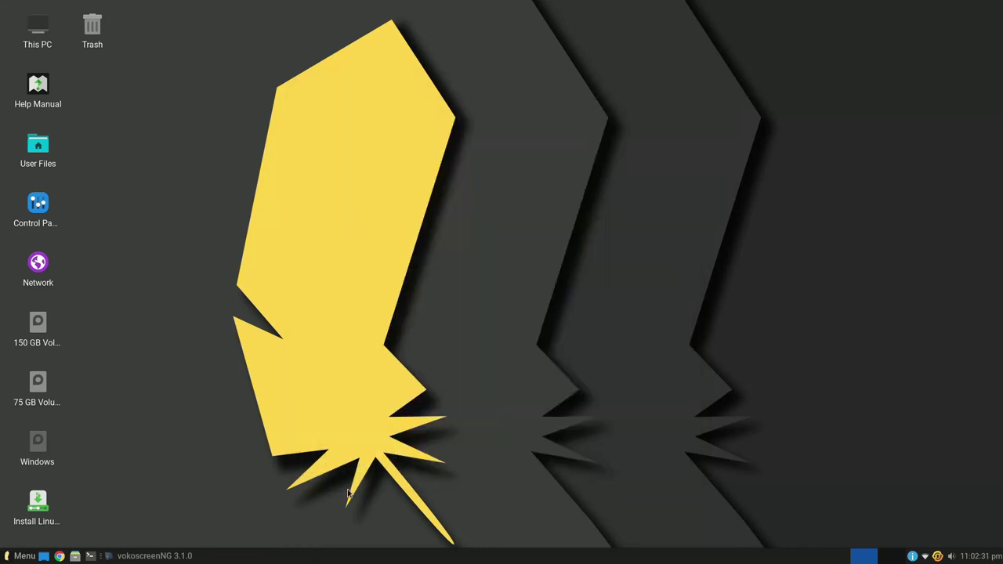
- View the clock's calendar, the volume controls and the update notifier's options, and dismiss them
{"action": "left_click", "coordinate": [998, 555]}
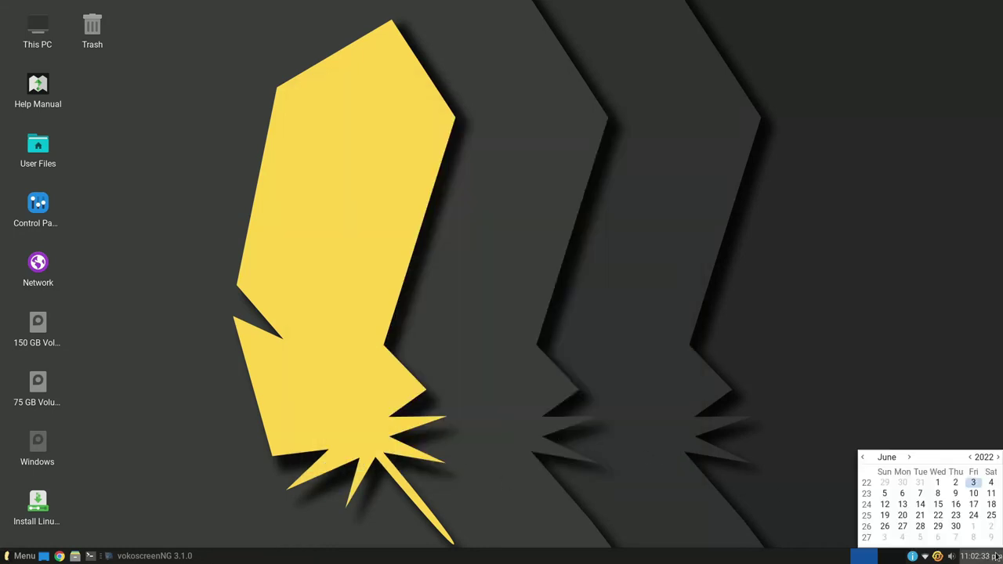
{"action": "left_click", "coordinate": [951, 556]}
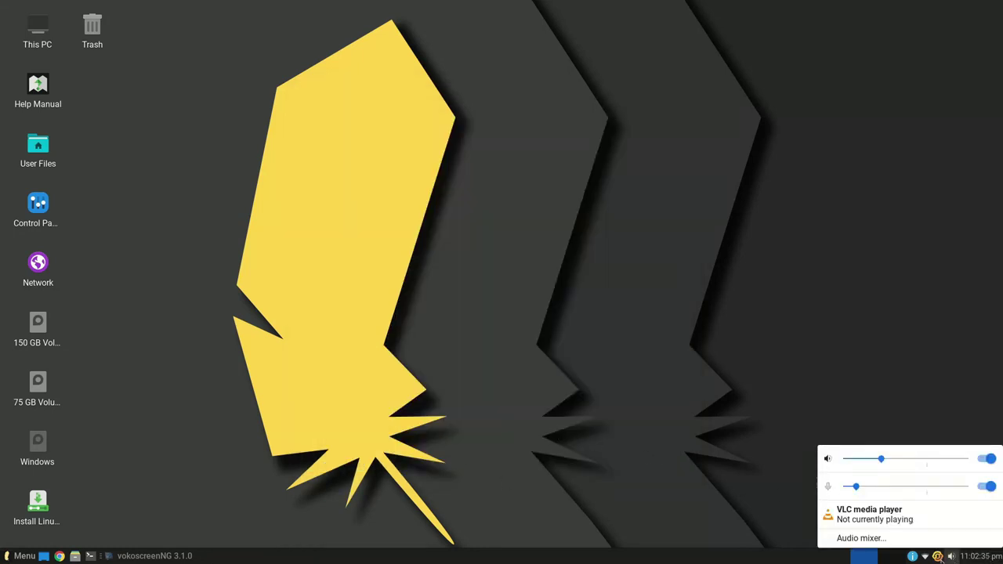
{"action": "right_click", "coordinate": [937, 556]}
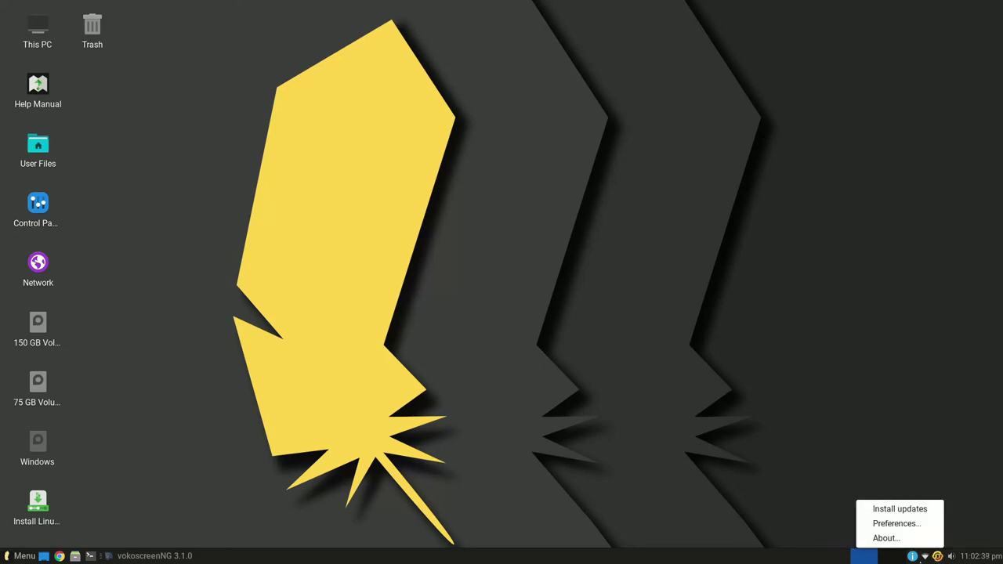
{"action": "left_click", "coordinate": [920, 560]}
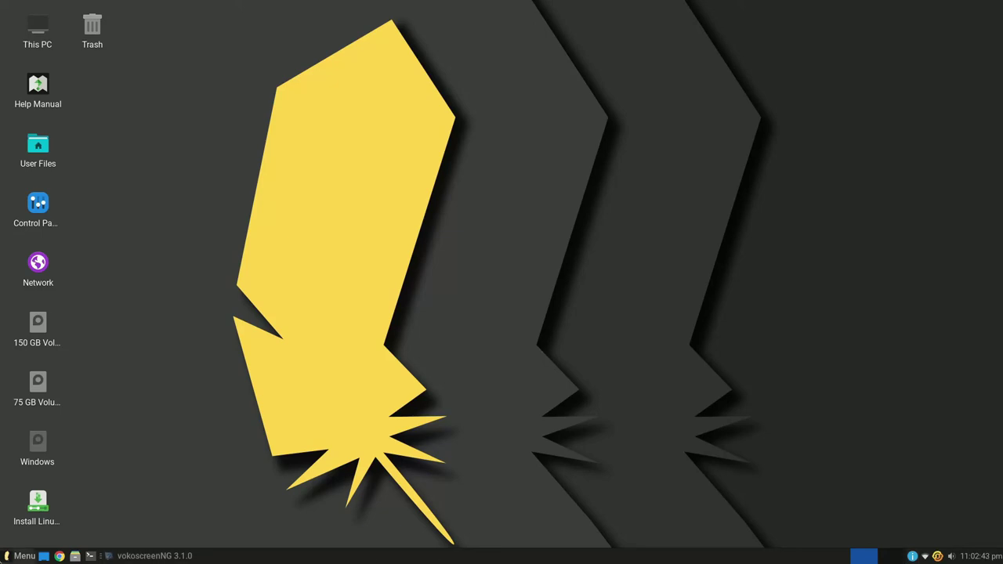
- Open the log-out dialog for the live session
{"action": "left_click", "coordinate": [22, 555]}
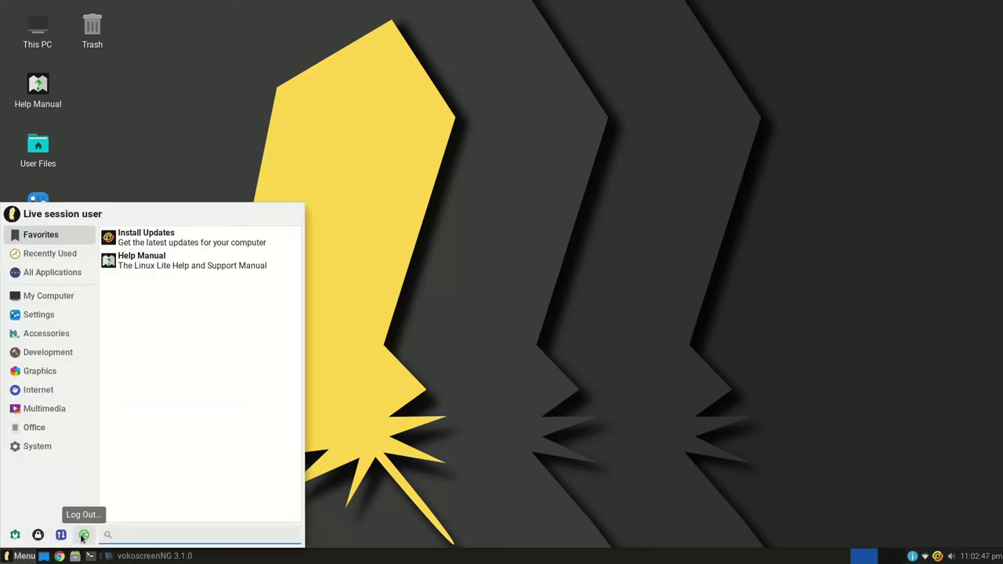
{"action": "left_click", "coordinate": [83, 536]}
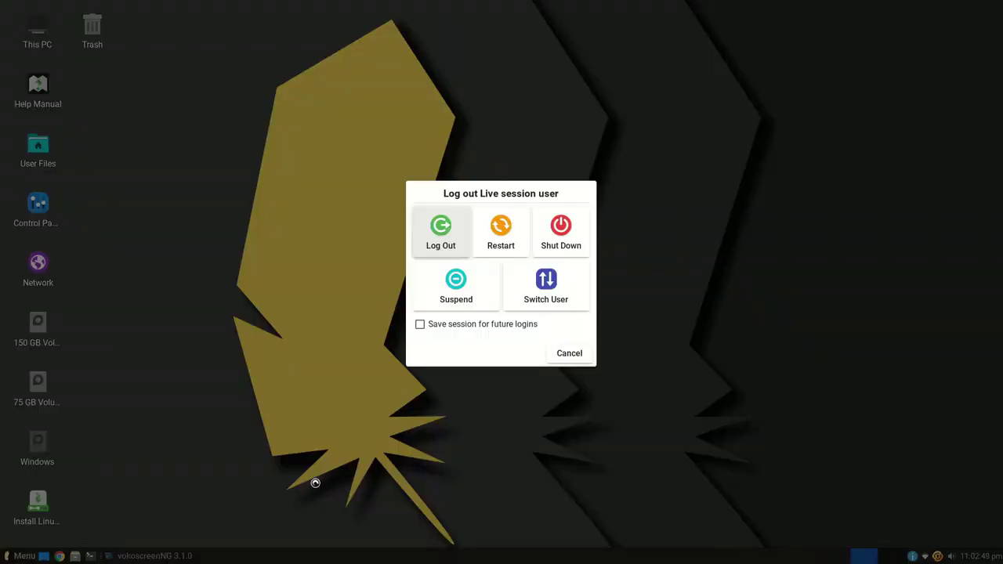